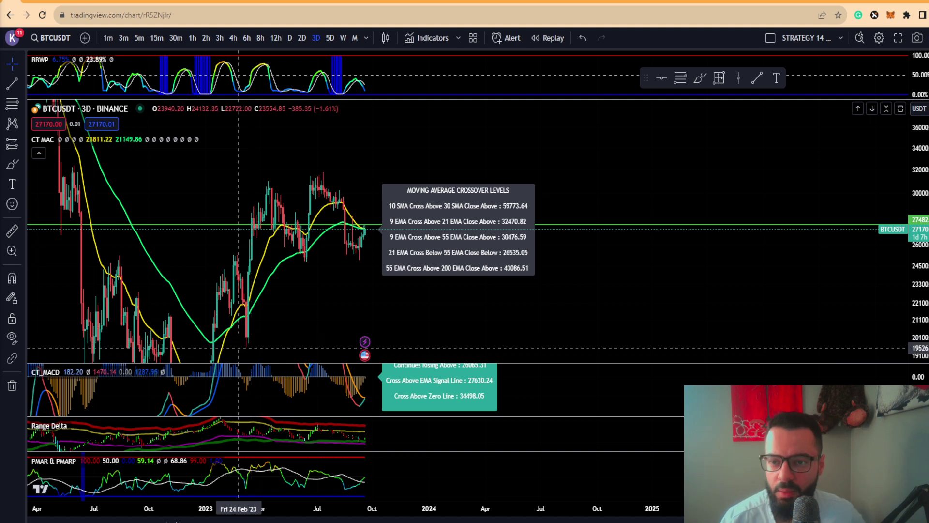
Glance at CME FedWatch, then pan the BTCUSDT 3-day chart to leave space after the last bar
click(257, 2)
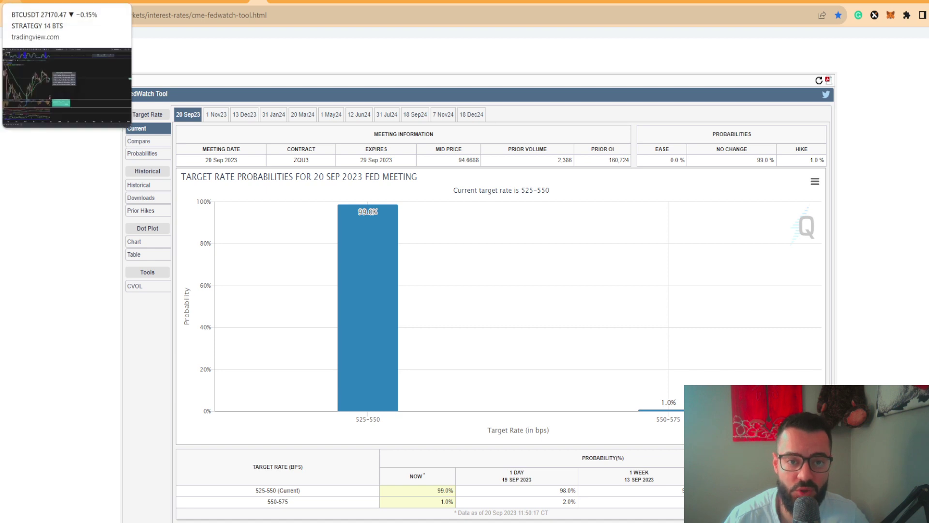
click(14, 4)
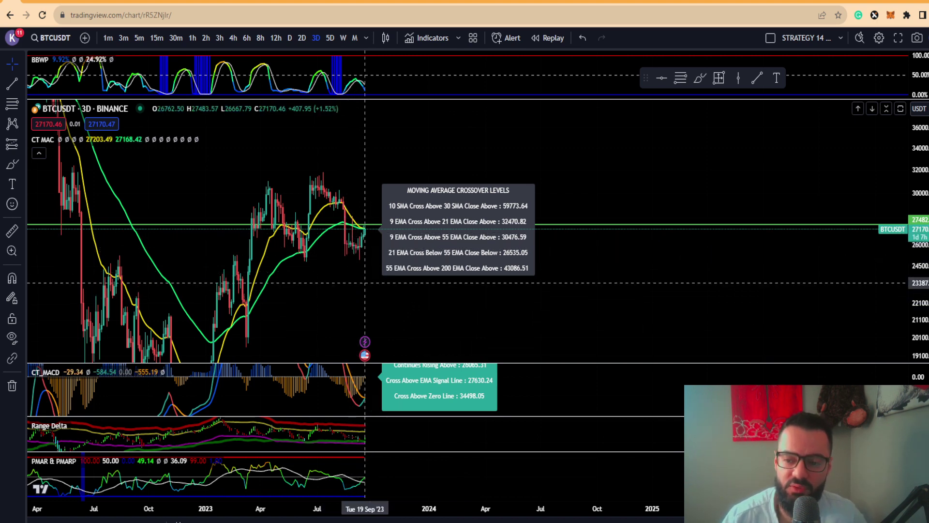
drag(326, 291, 286, 291)
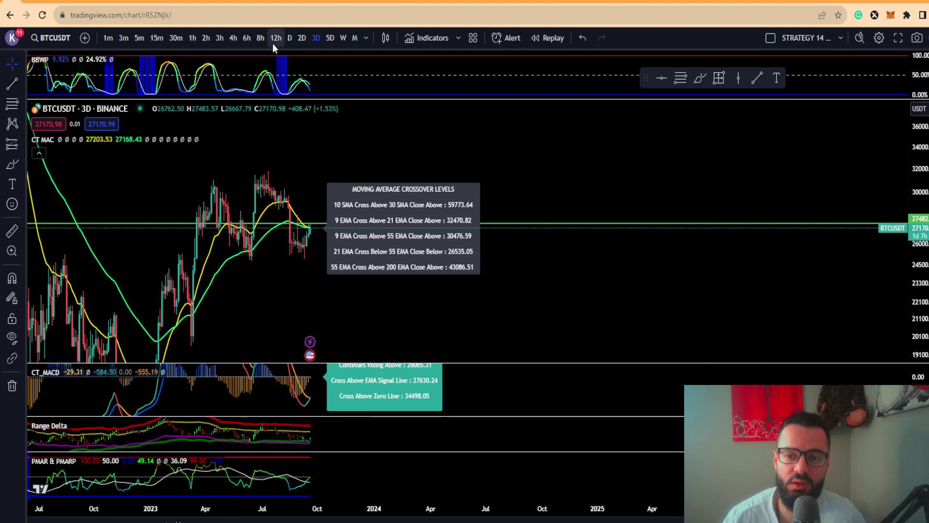
Switch BTCUSDT to daily candles, stretch the price scale, and loop a freehand stroke around the 2023 range
click(289, 39)
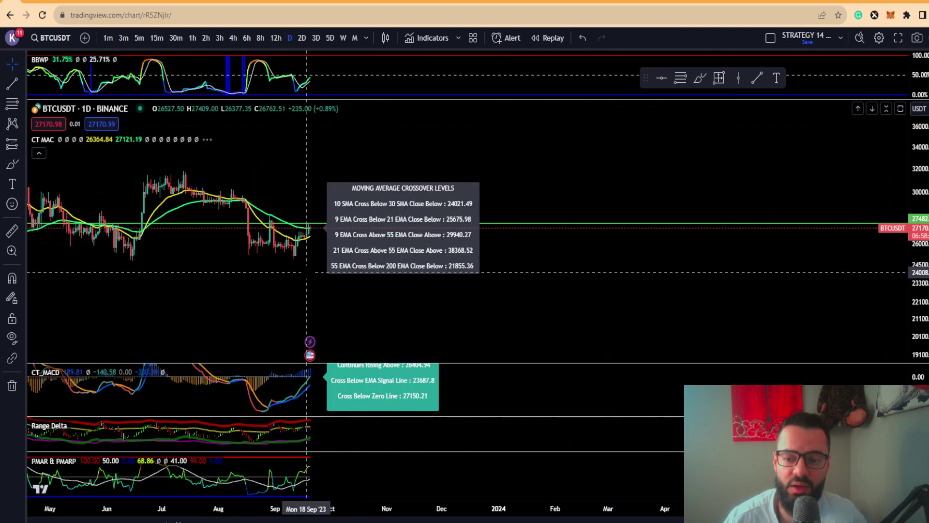
drag(914, 253, 914, 227)
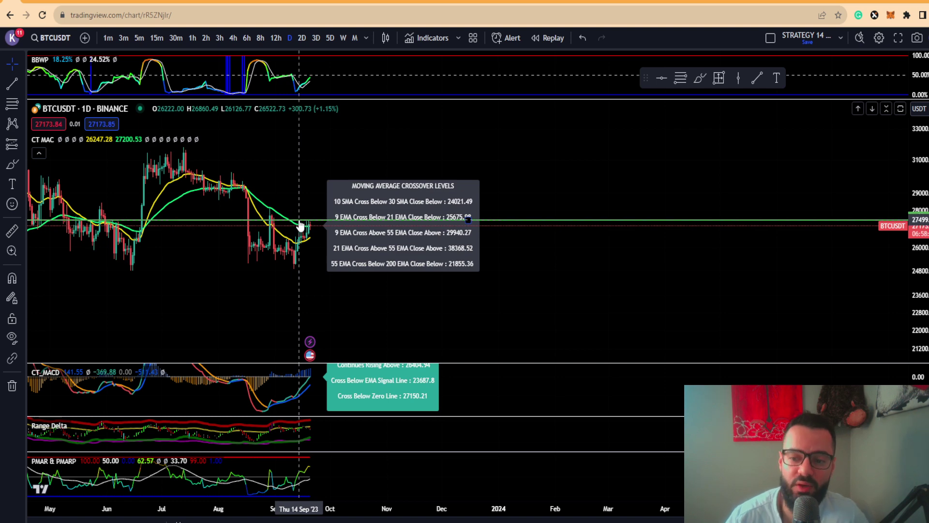
scroll(300, 227, down, 3)
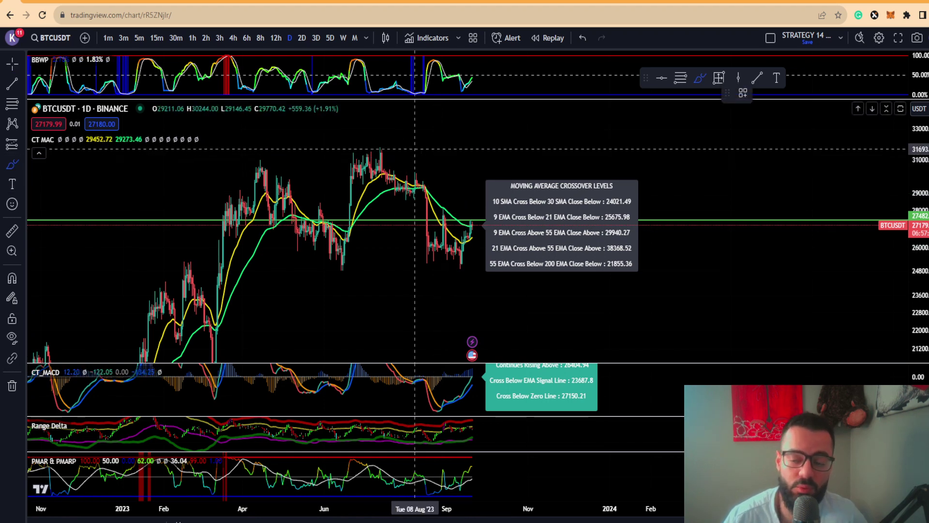
mouse_move(418, 132)
mouse_down()
mouse_move(202, 240)
mouse_move(601, 273)
mouse_move(466, 153)
mouse_up()
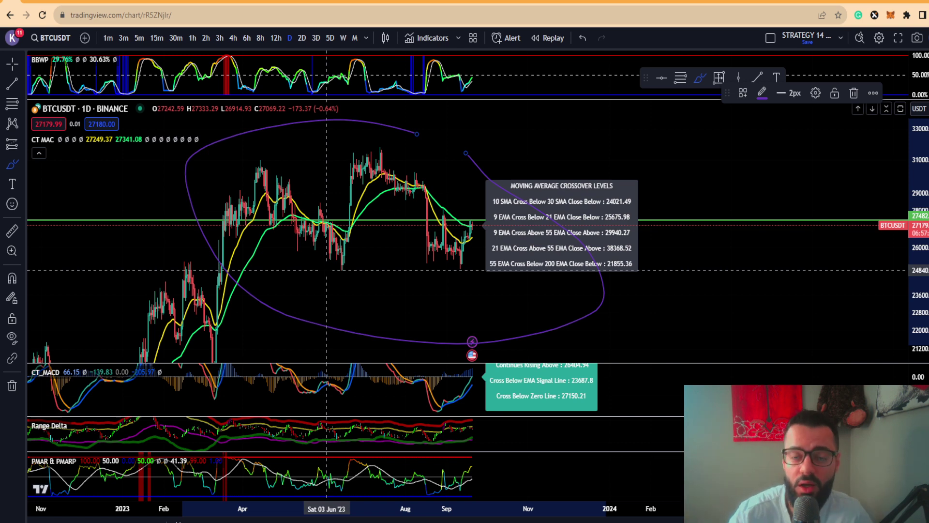
scroll(327, 269, up, 2)
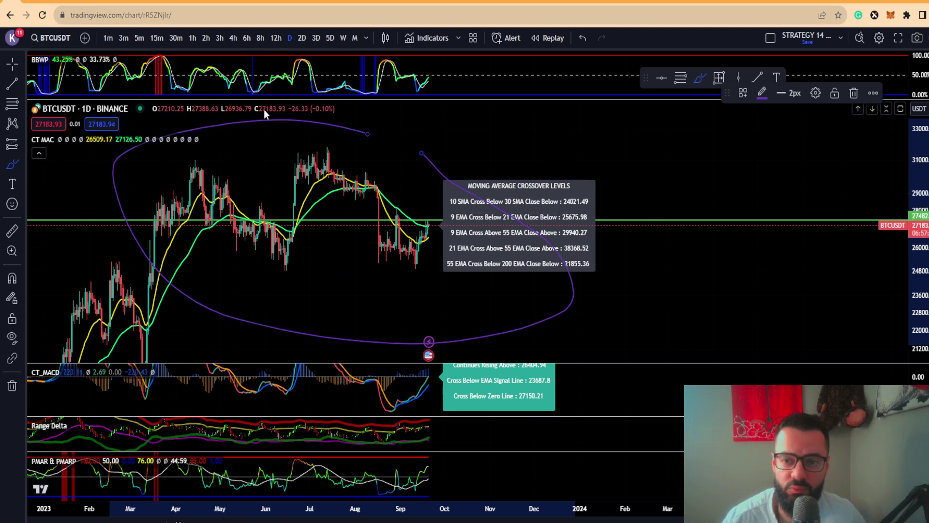
Scroll CME FedWatch to the 20 Sep 2023 meeting: 99.0% hold at 525–550, 1.0% hike
click(305, 29)
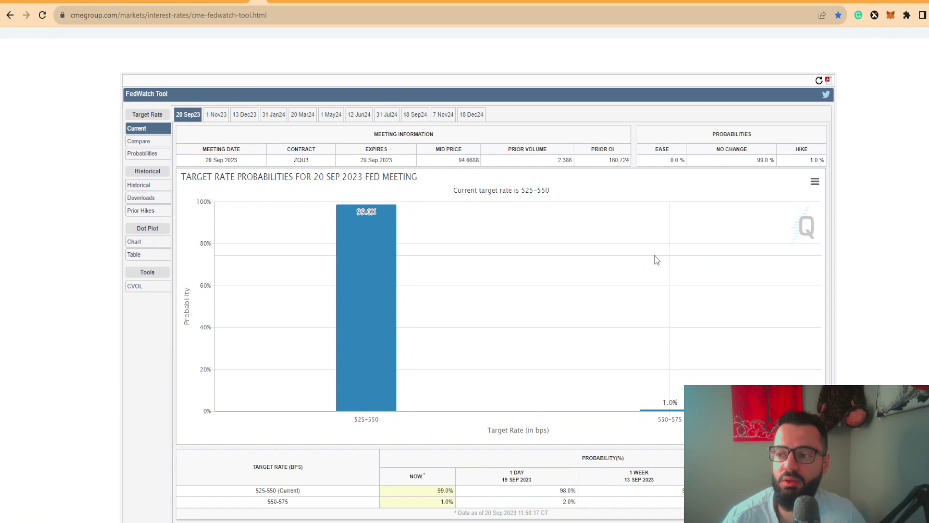
scroll(792, 228, up, 3)
scroll(792, 229, up, 4)
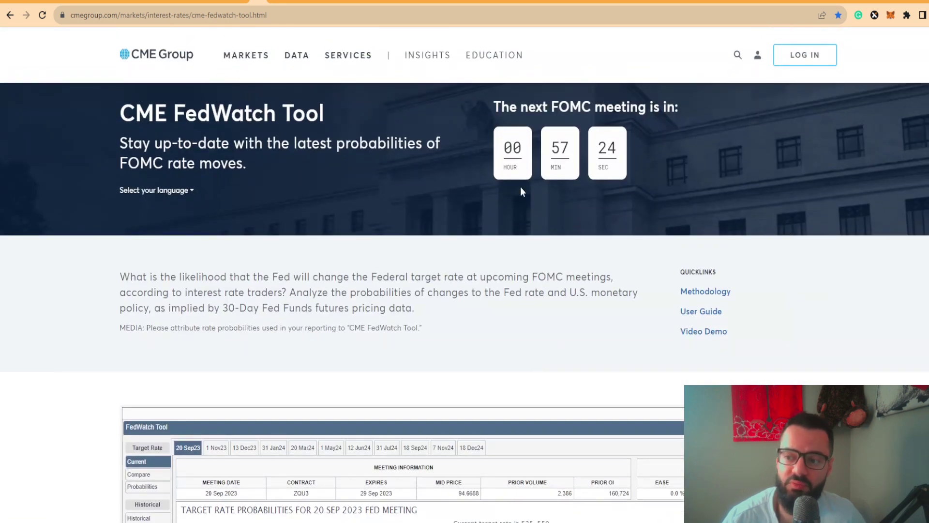
scroll(521, 189, down, 3)
scroll(390, 289, down, 2)
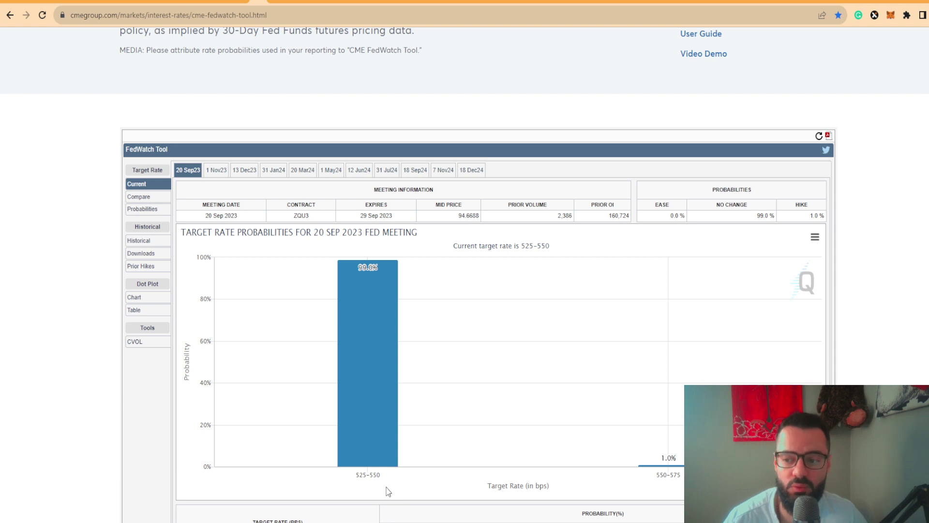
scroll(861, 334, down, 1)
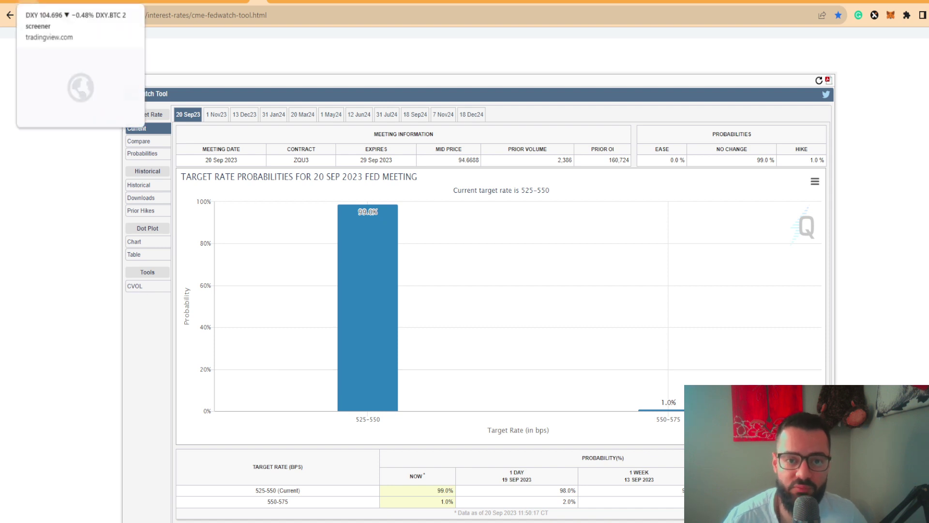
On the DXY/BTC layout, draw a downward trend line across the latest Dollar Index Stochastics peaks
click(72, 2)
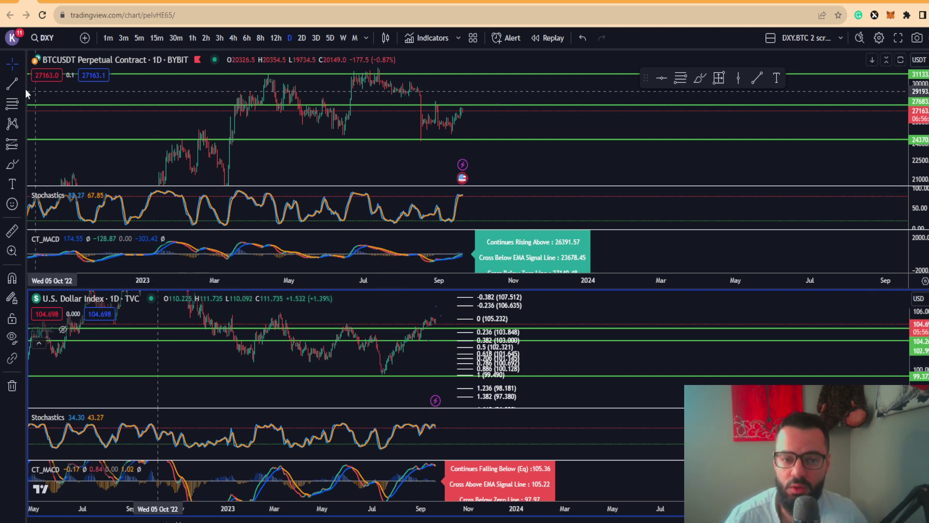
double_click(458, 423)
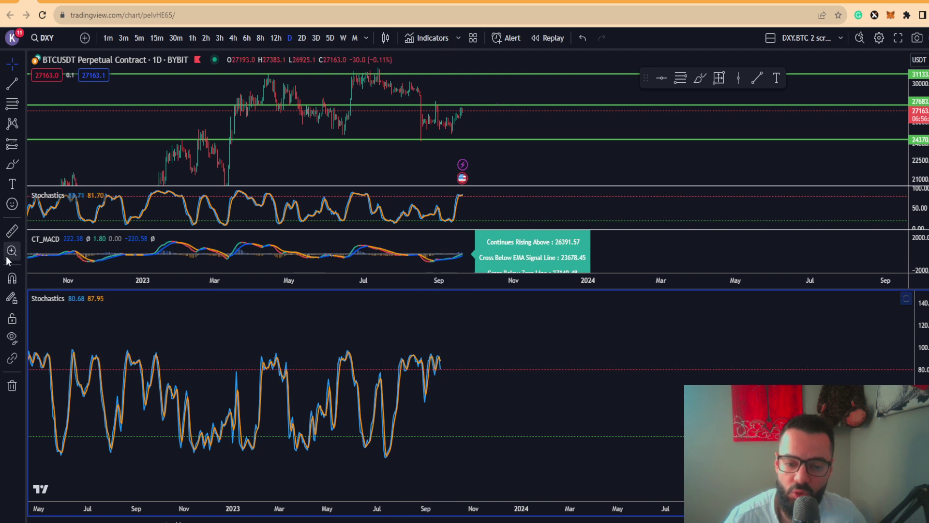
click(12, 83)
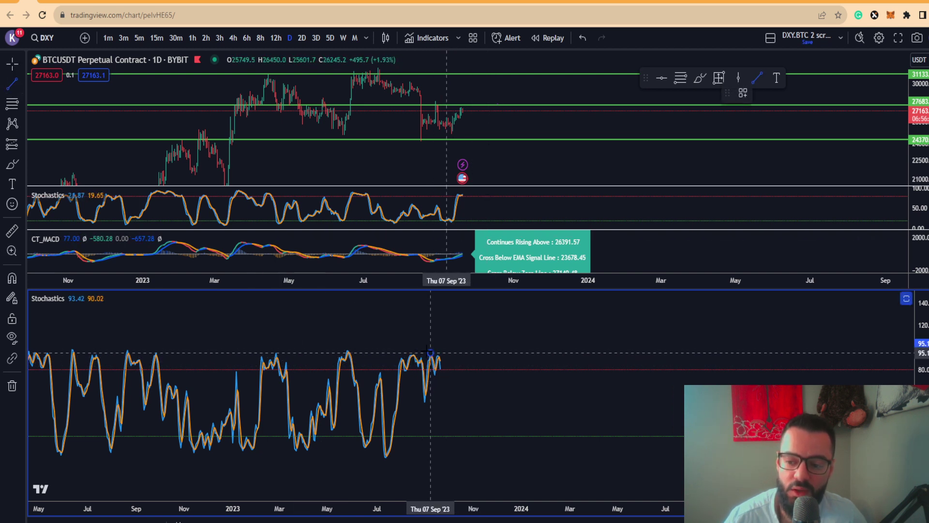
click(430, 353)
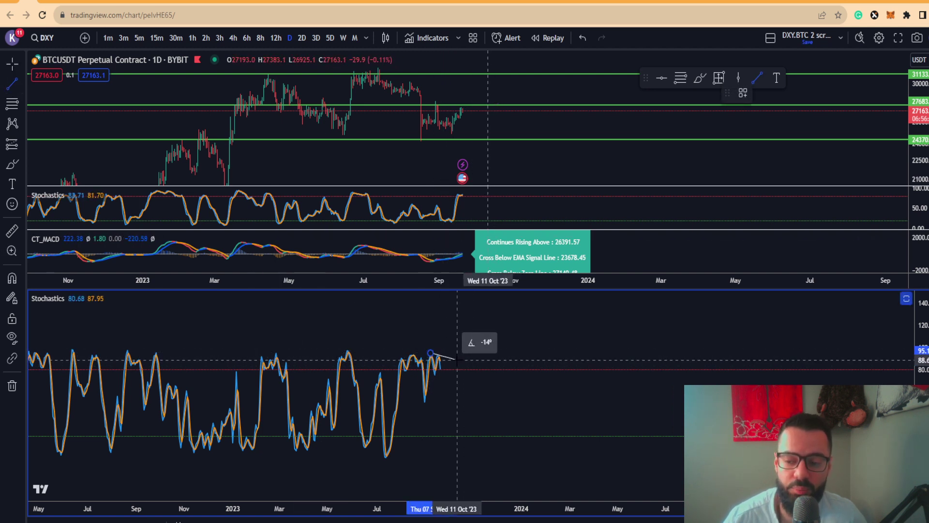
click(457, 360)
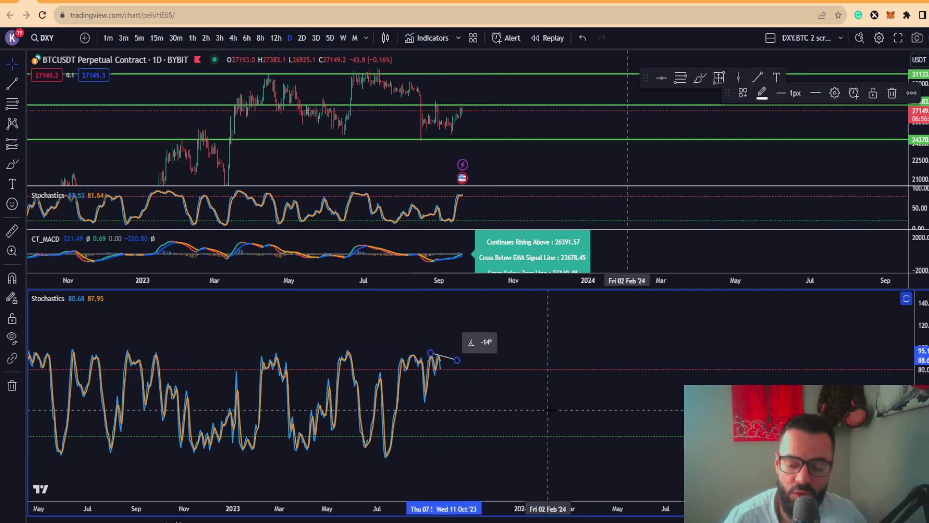
double_click(531, 347)
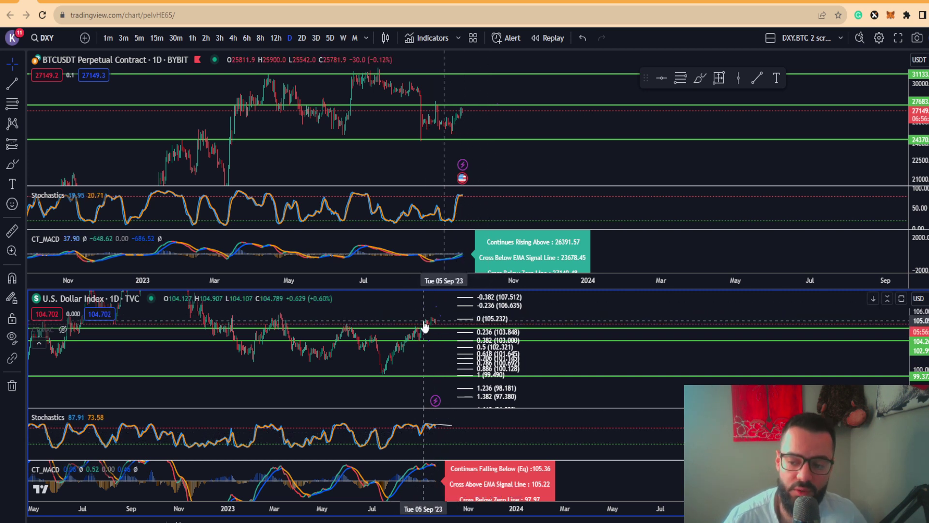
Maximise the Dollar Index price pane alone, hiding Stochastics and MACD, and pan to later dates
mouse_move(440, 494)
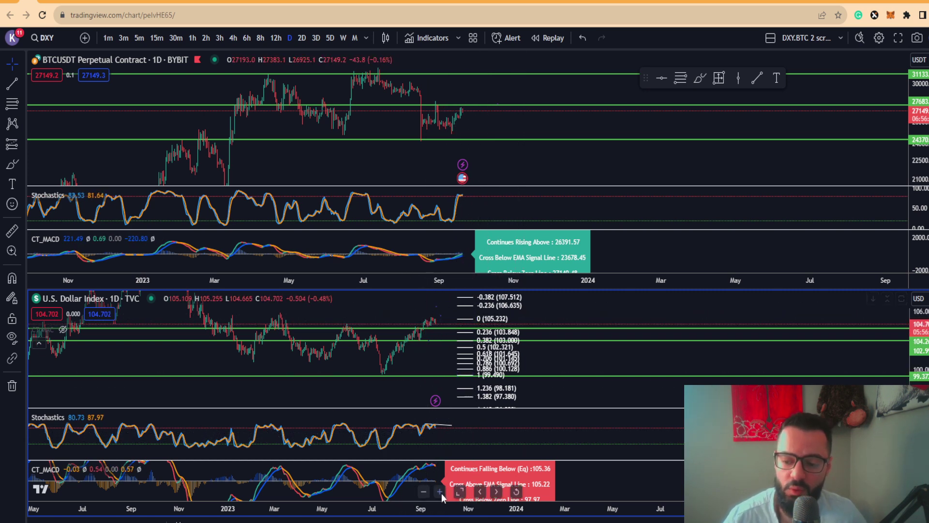
double_click(430, 474)
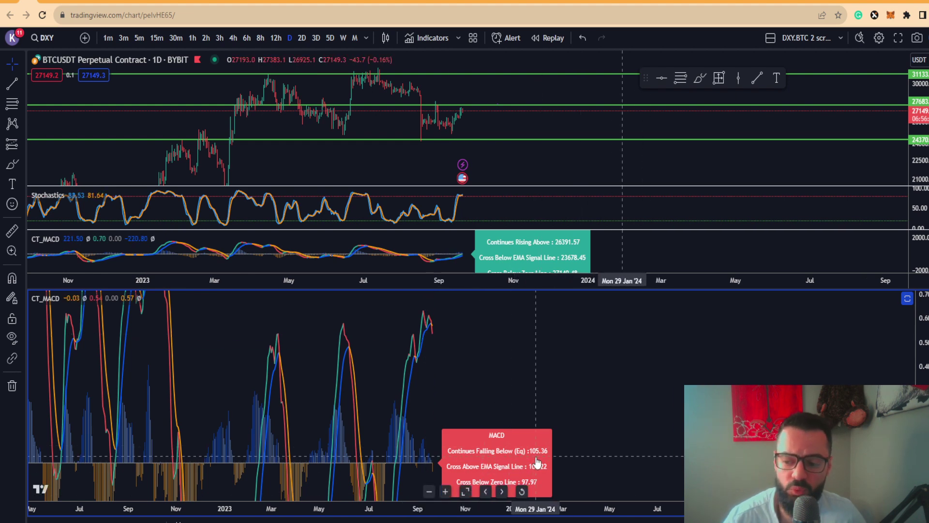
double_click(461, 373)
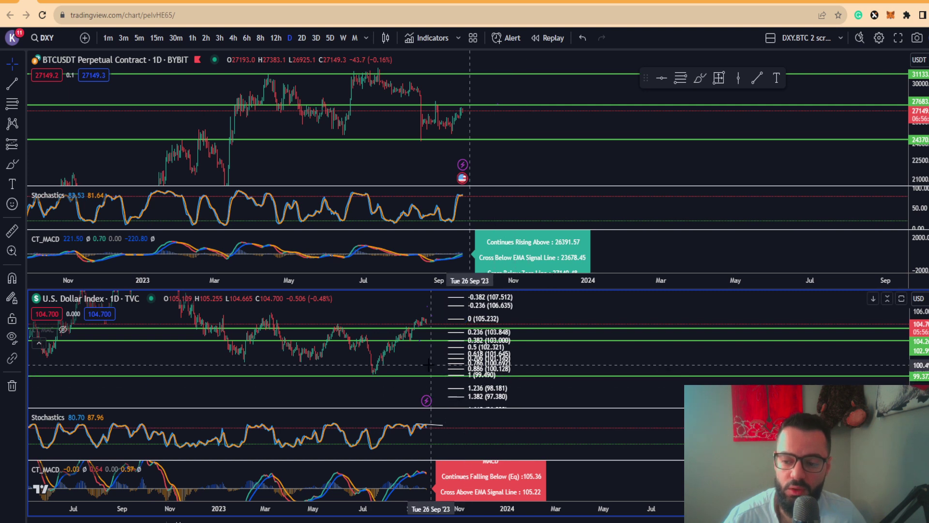
double_click(409, 404)
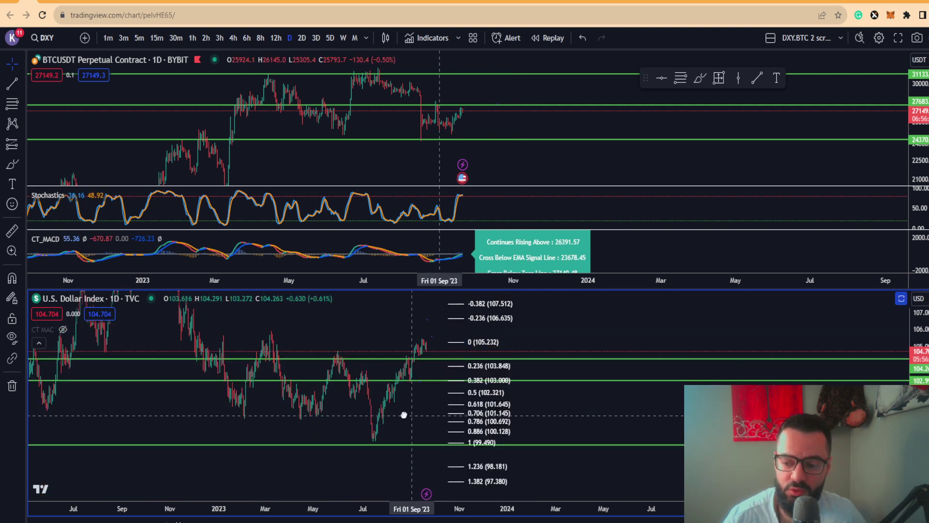
drag(404, 415, 318, 403)
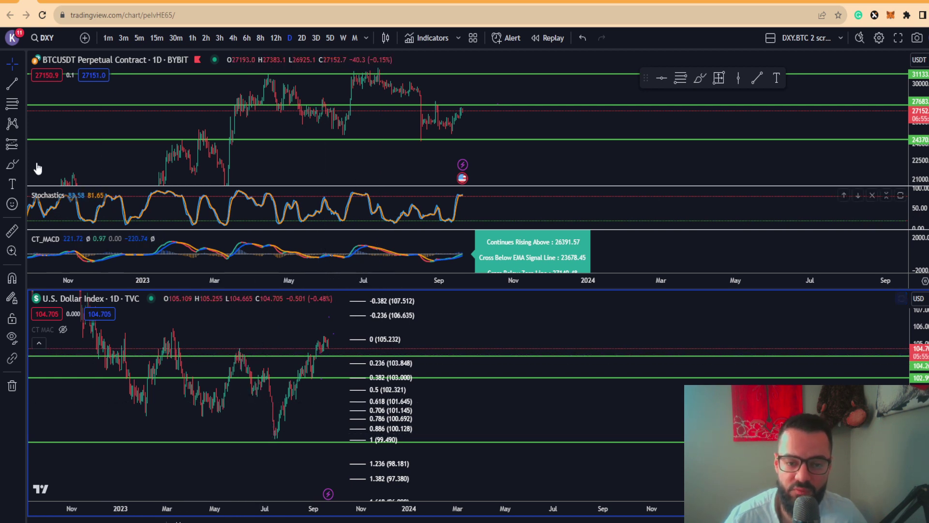
Sketch freehand strokes along the Dollar Index rally from the June 2023 high, then delete them
click(12, 165)
mouse_move(240, 346)
mouse_down()
mouse_move(225, 344)
mouse_move(248, 363)
mouse_move(242, 351)
mouse_up()
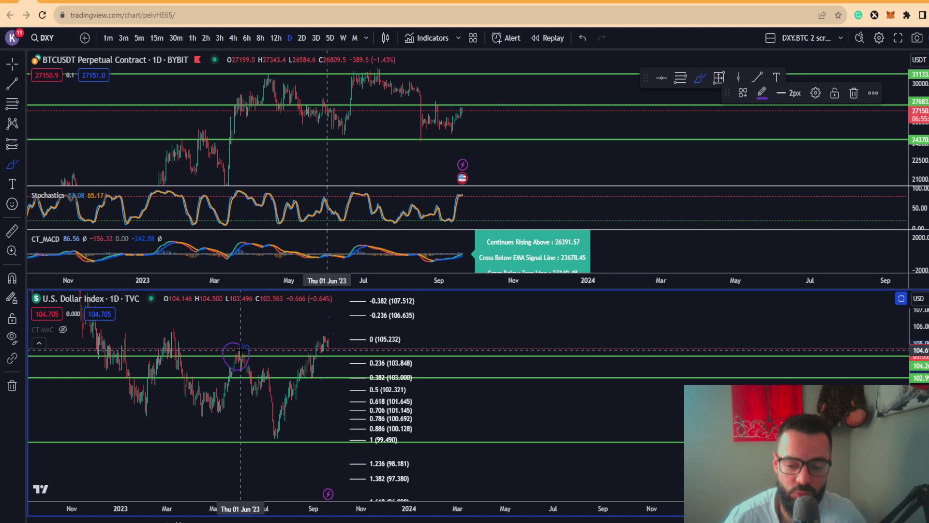
drag(287, 417, 290, 400)
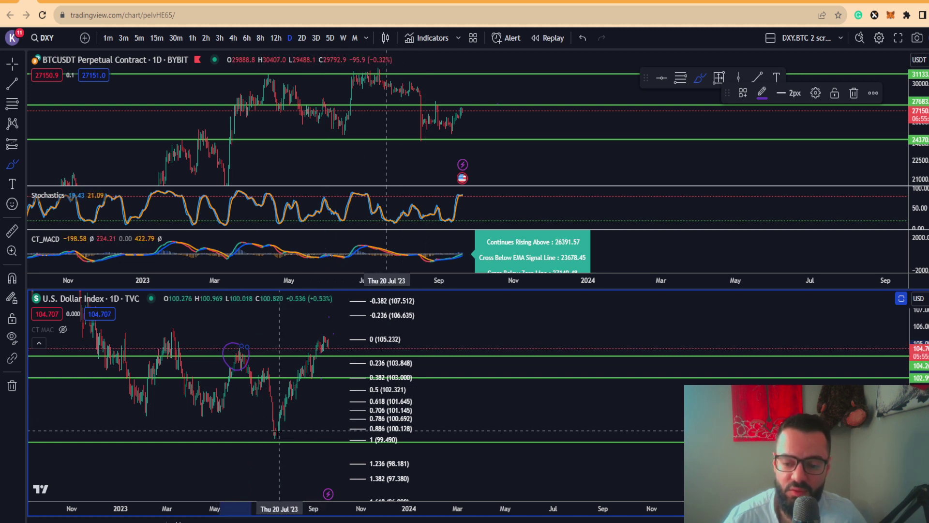
drag(301, 370, 335, 340)
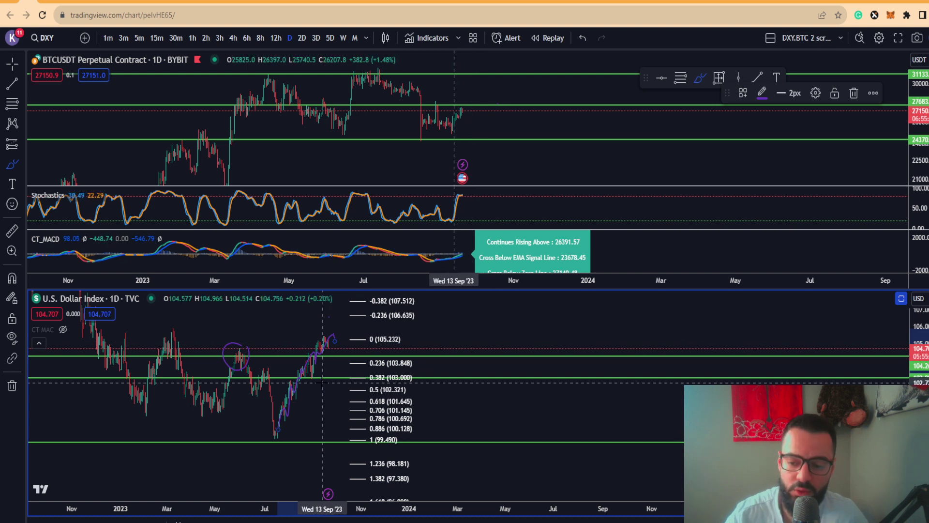
key(Delete)
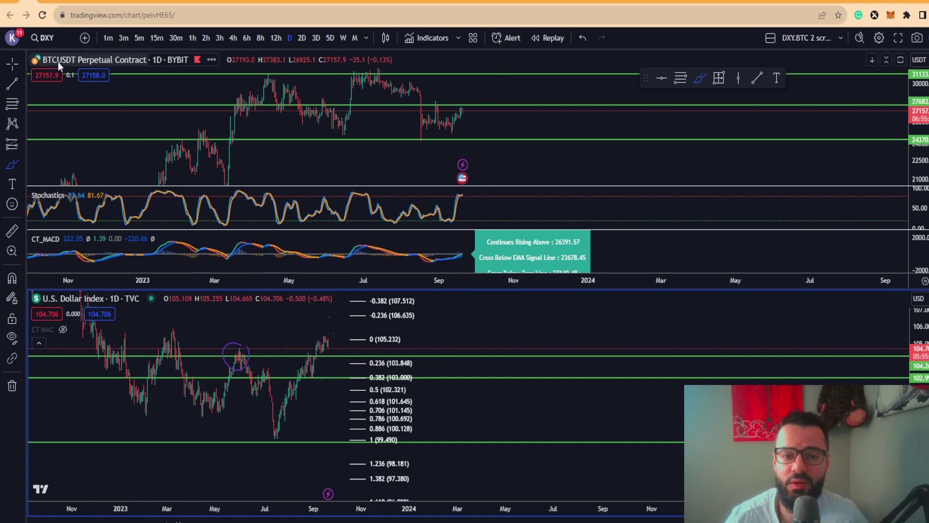
Pan the BTCUSDT chart, sketch and delete a purple brush stroke, then pan toward recent prices
click(12, 63)
drag(377, 166, 241, 166)
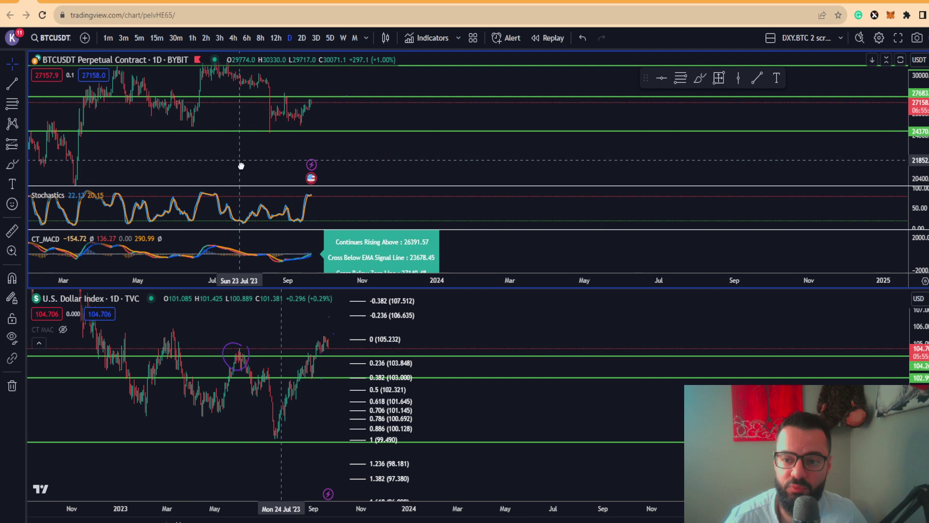
click(12, 164)
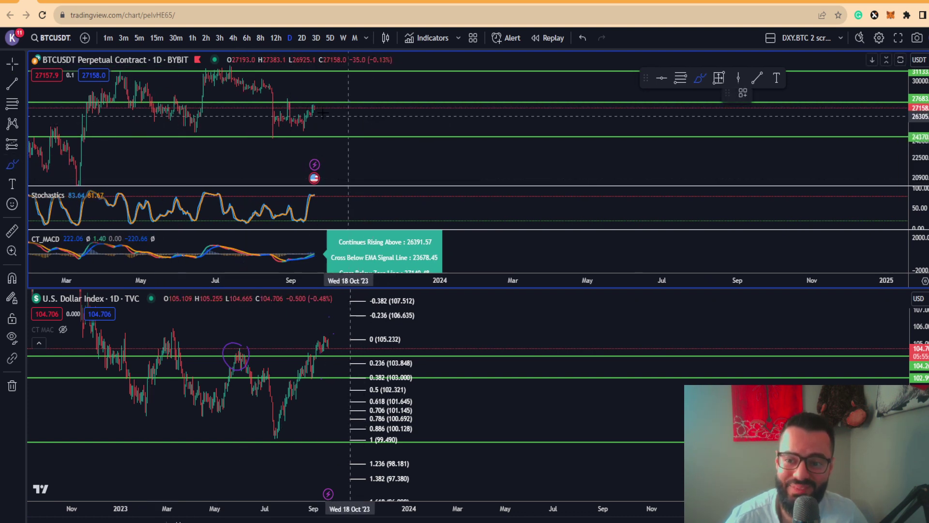
drag(314, 102, 341, 138)
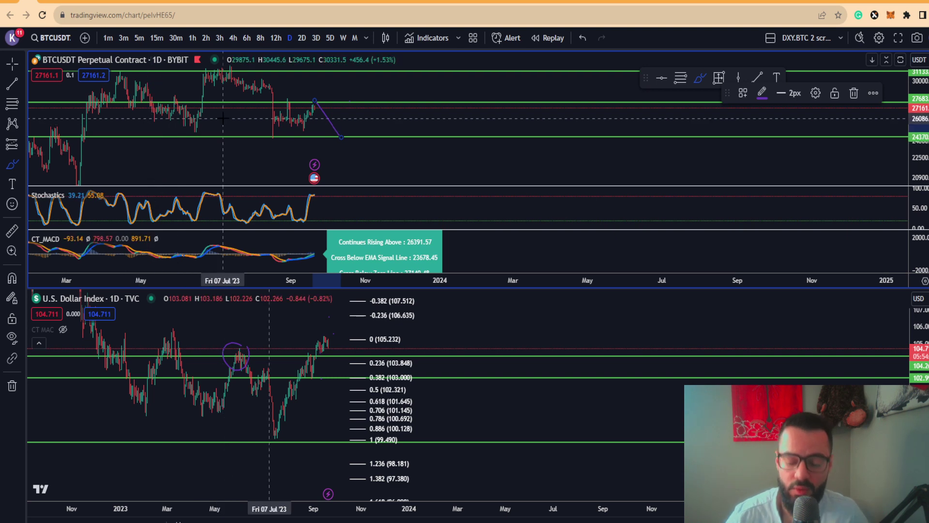
key(Delete)
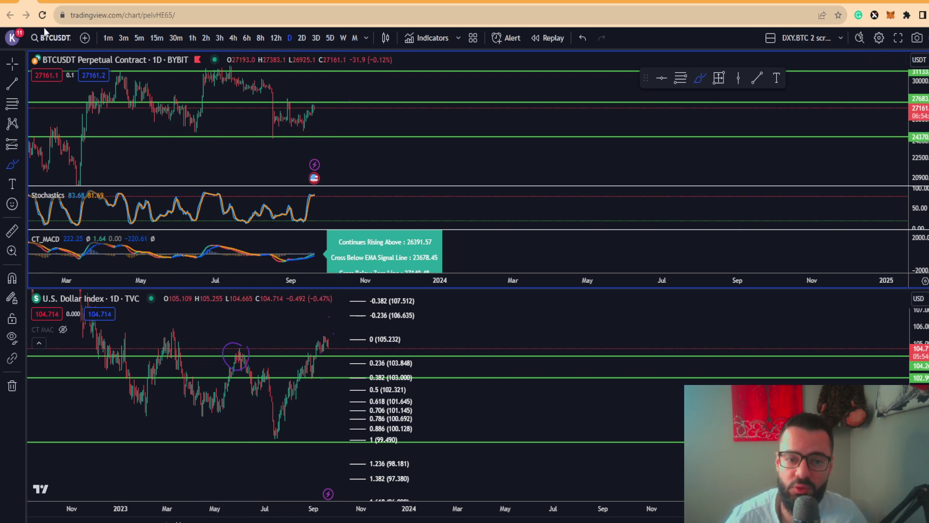
click(12, 63)
drag(235, 130, 277, 140)
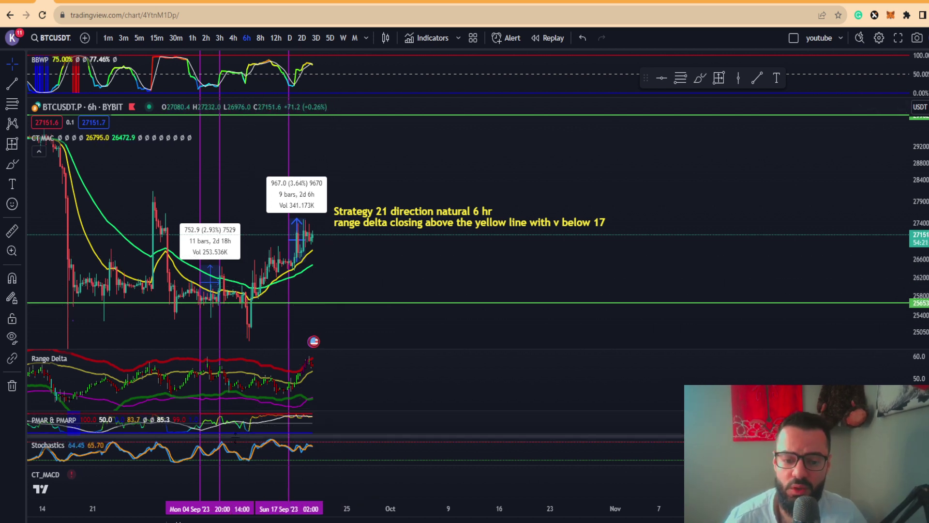
Remove the CT_MACD indicator pane from the BTCUSDT 6h Strategy 21 chart
mouse_move(60, 476)
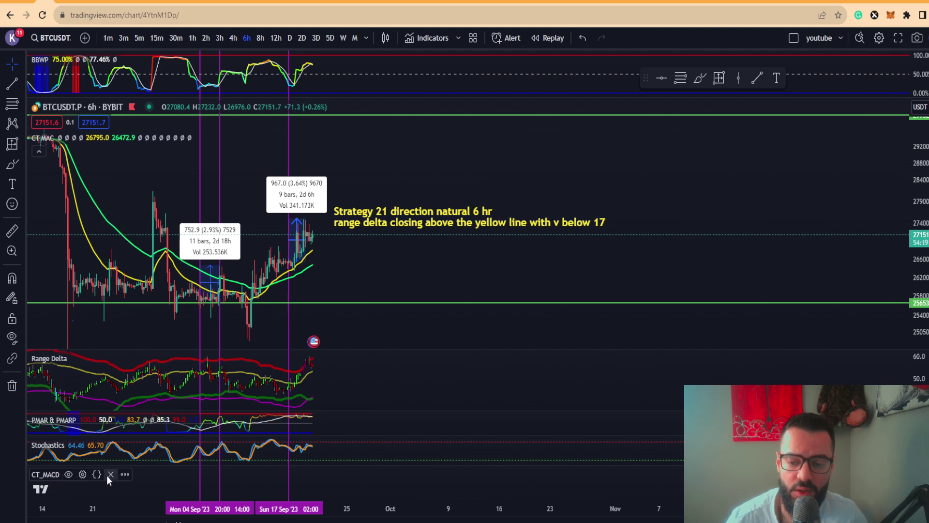
click(107, 476)
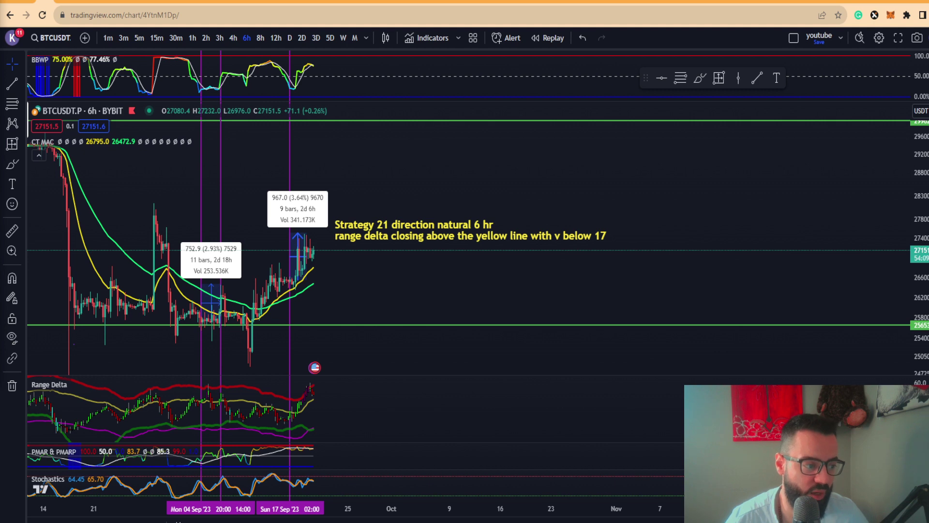
key(alt+Tab)
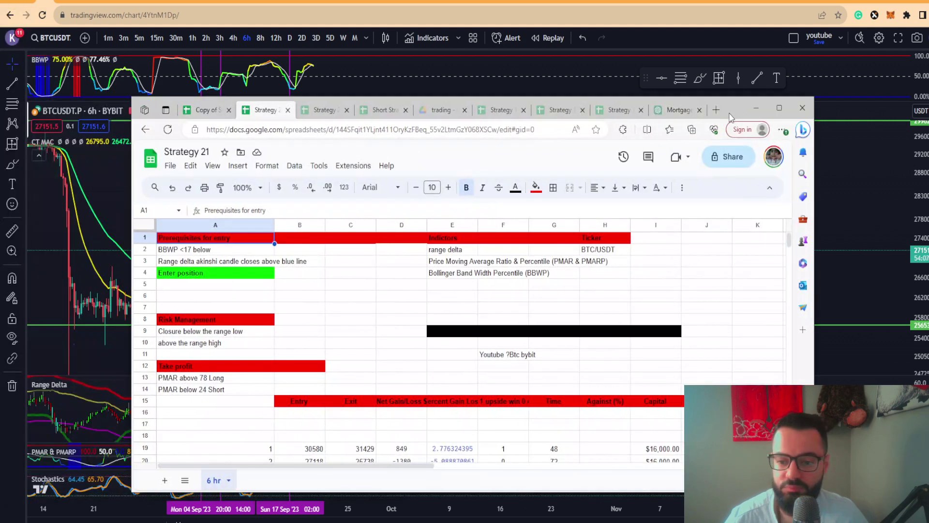
scroll(518, 385, down, 10)
scroll(518, 385, down, 1)
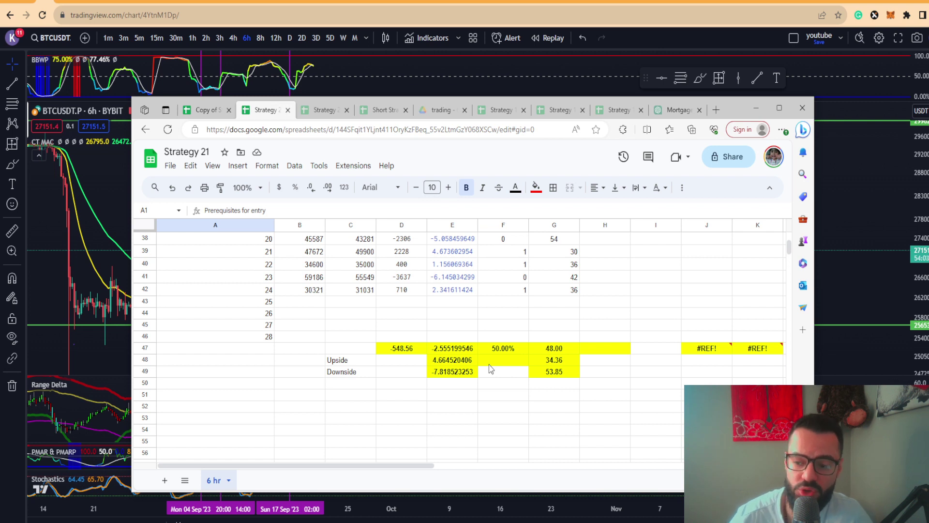
scroll(489, 387, up, 1)
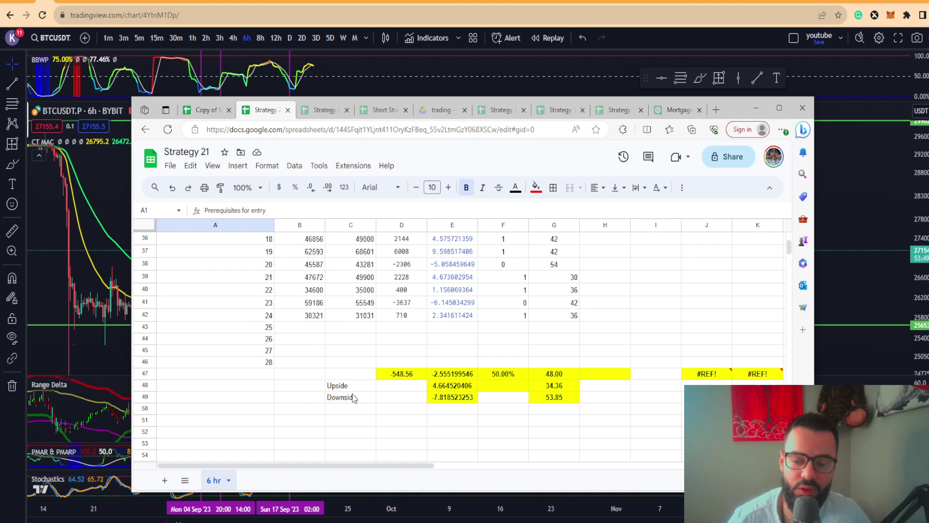
scroll(338, 399, up, 10)
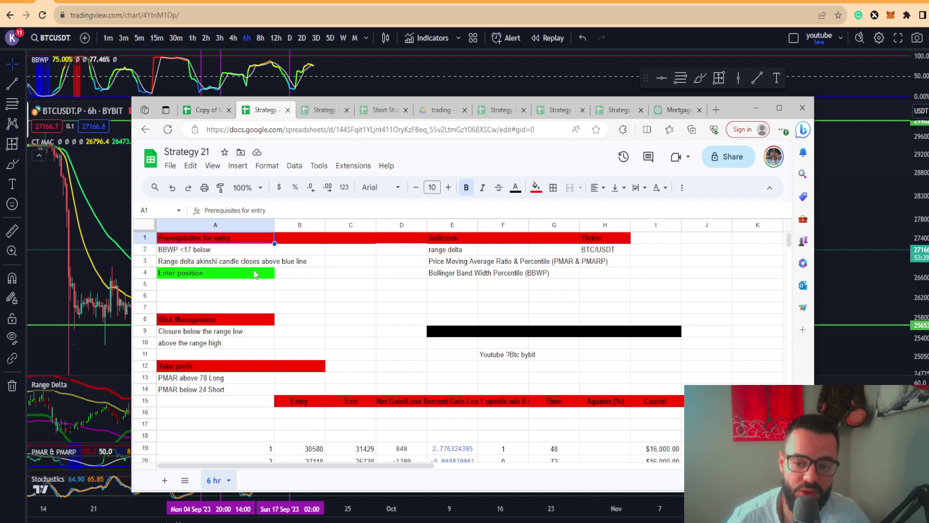
Minimise the spreadsheet, then maximise and restore the Range Delta and BBWP panes on the BTCUSDT 6h chart
click(757, 107)
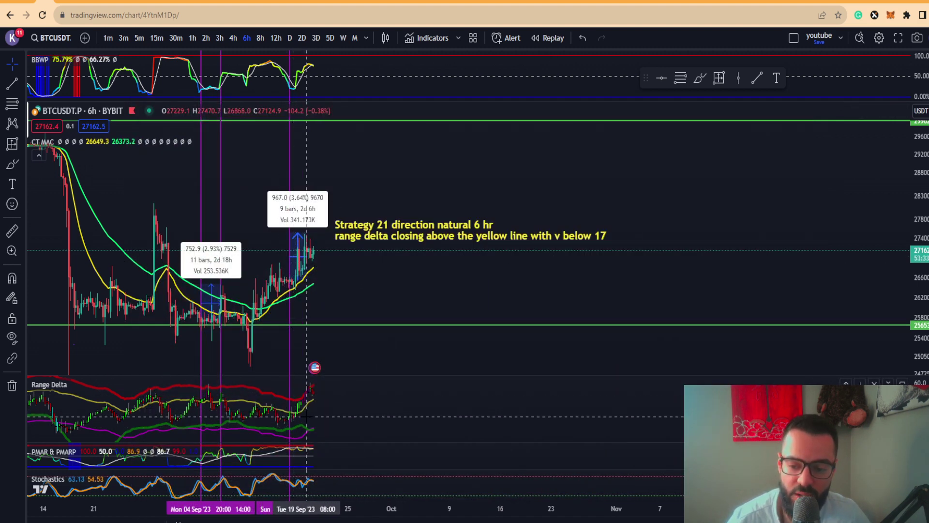
double_click(345, 406)
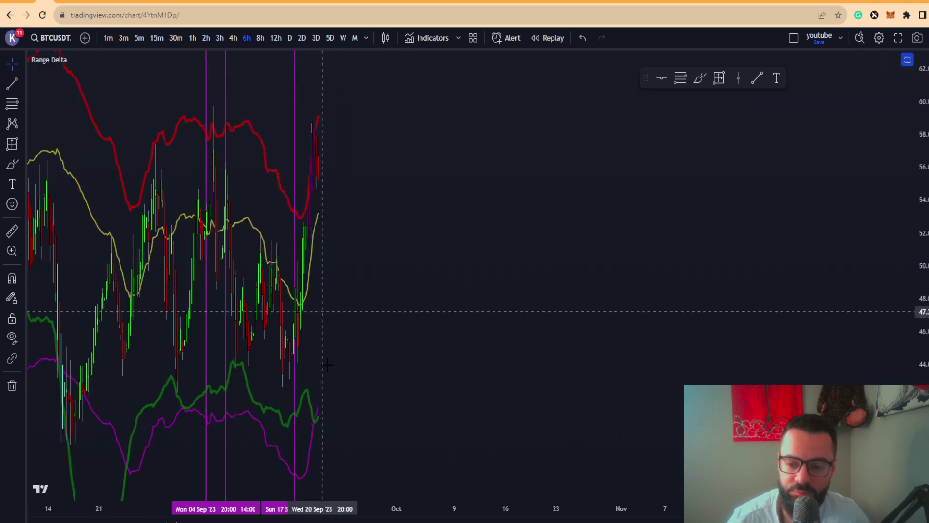
scroll(224, 384, up, 3)
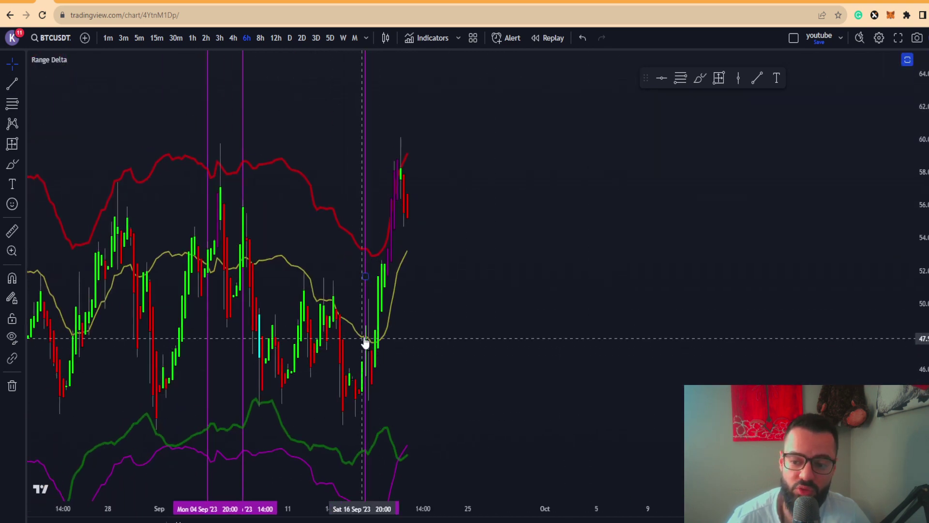
double_click(424, 348)
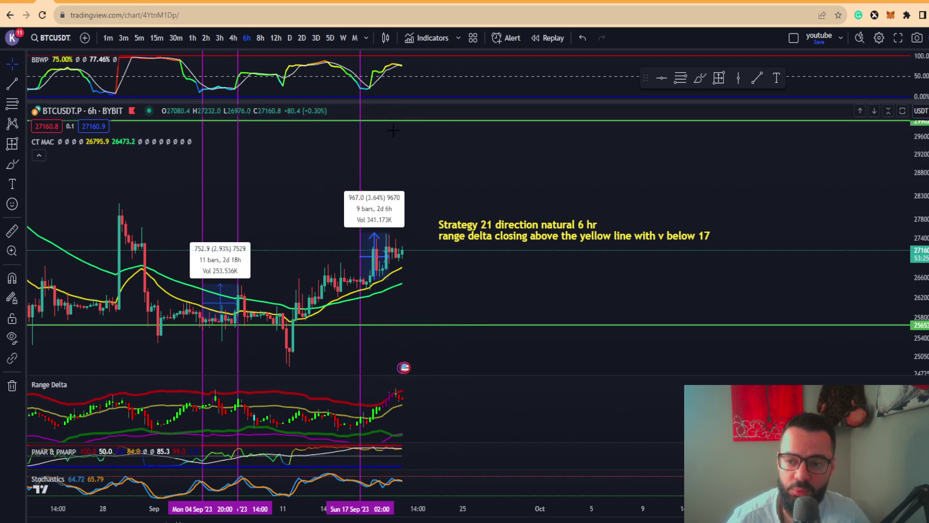
double_click(338, 85)
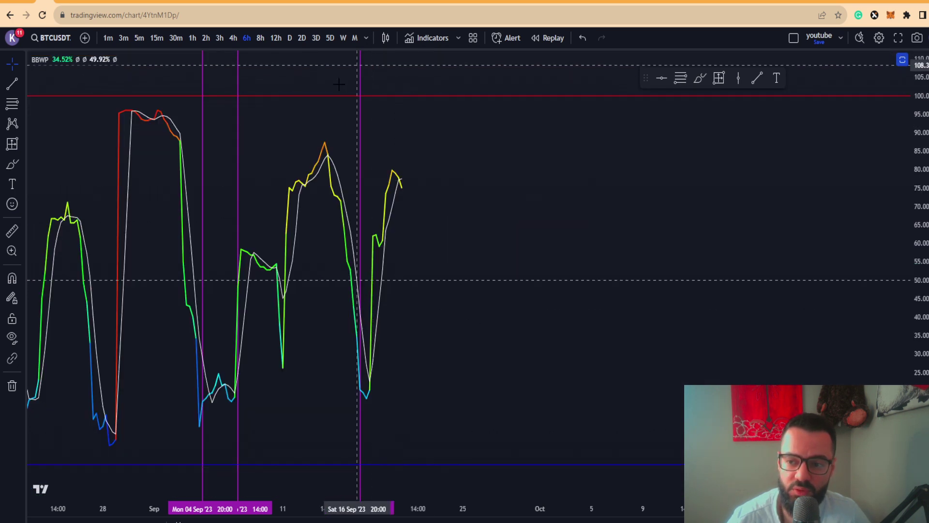
double_click(547, 244)
scroll(337, 315, up, 2)
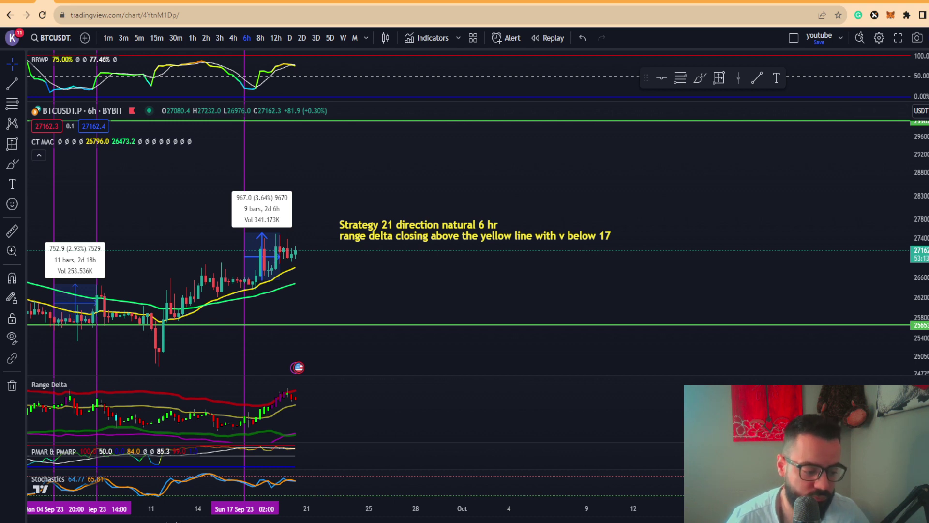
Bring up the Strategy 21 sheet, scroll to its summary rows, then maximise and minimise the window
key(alt+Tab)
scroll(241, 359, down, 8)
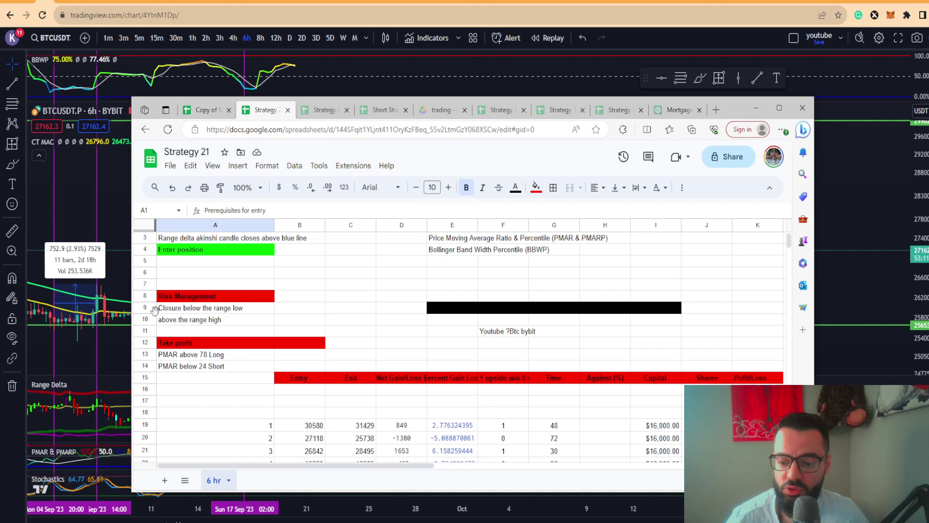
scroll(243, 360, down, 2)
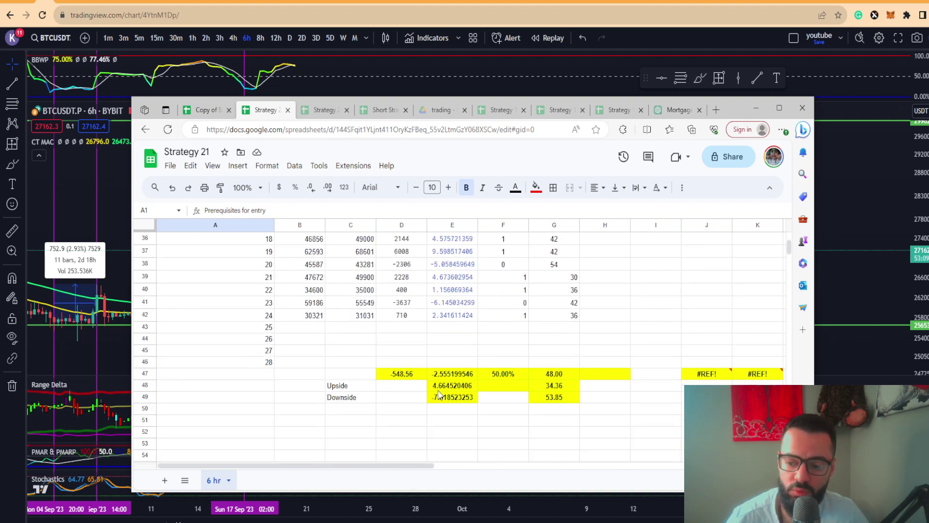
click(780, 109)
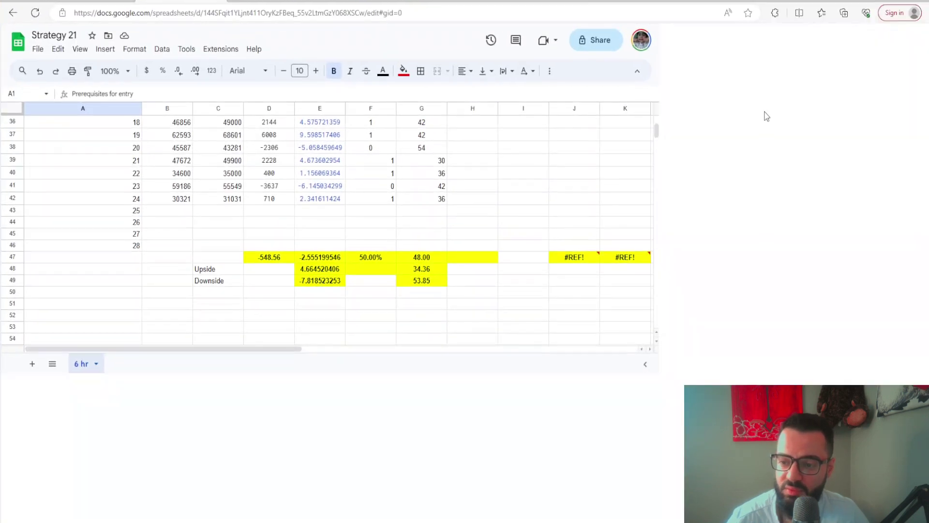
click(909, 5)
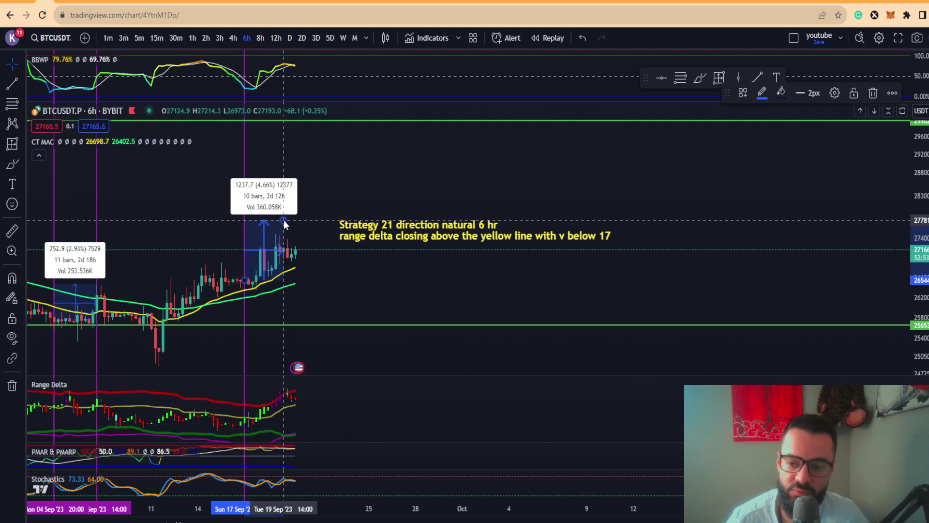
Trim the latest range measurement to 946.6 (3.57%) over 9 bars
scroll(284, 220, down, 5)
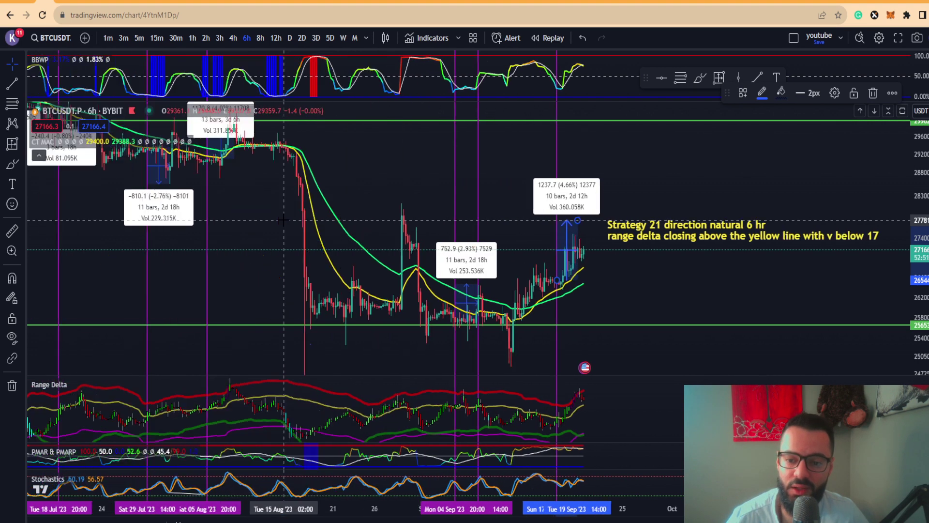
scroll(284, 220, down, 5)
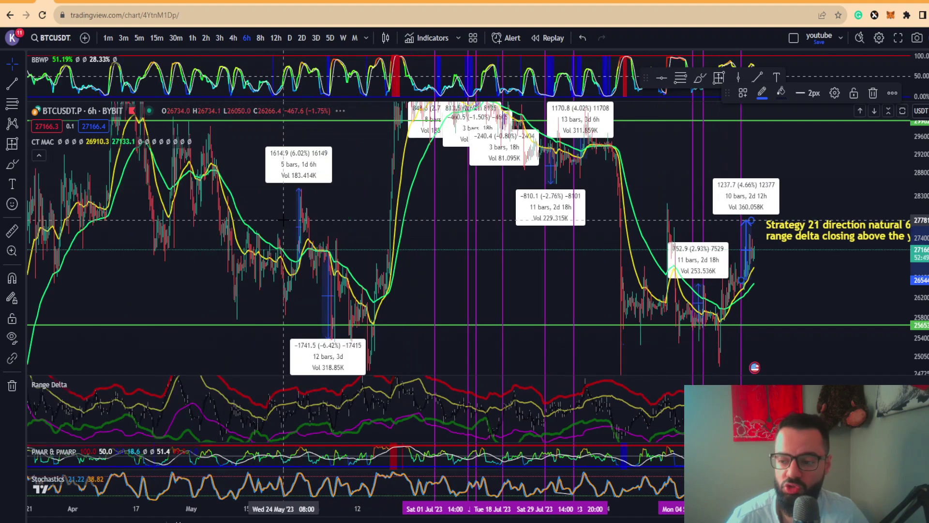
scroll(284, 220, up, 5)
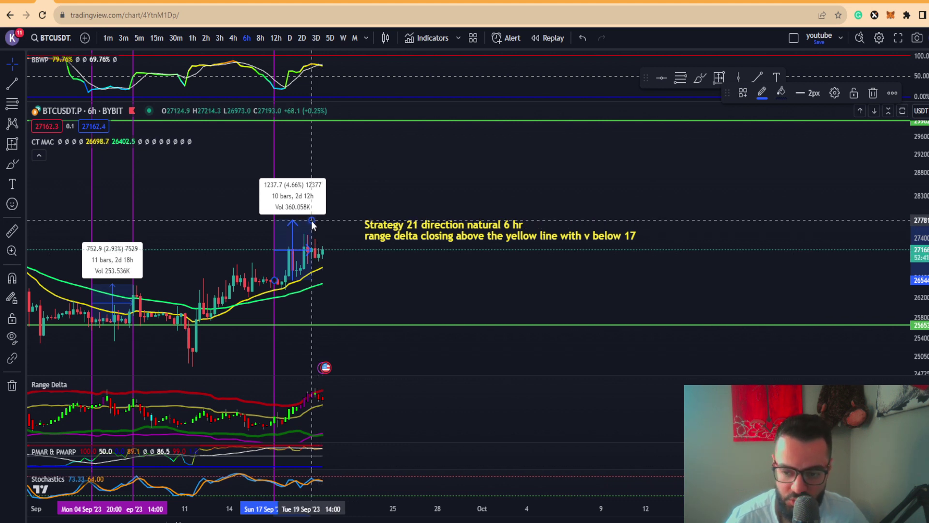
drag(311, 222, 308, 237)
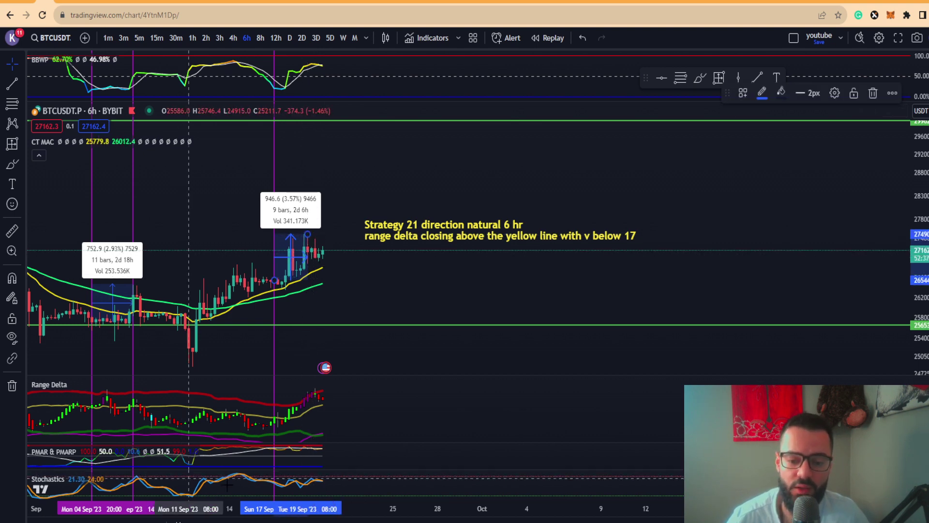
Maximise the PMAR & PMARP pane, check the Strategy 21 sheet, then restore the multi-pane layout
double_click(333, 454)
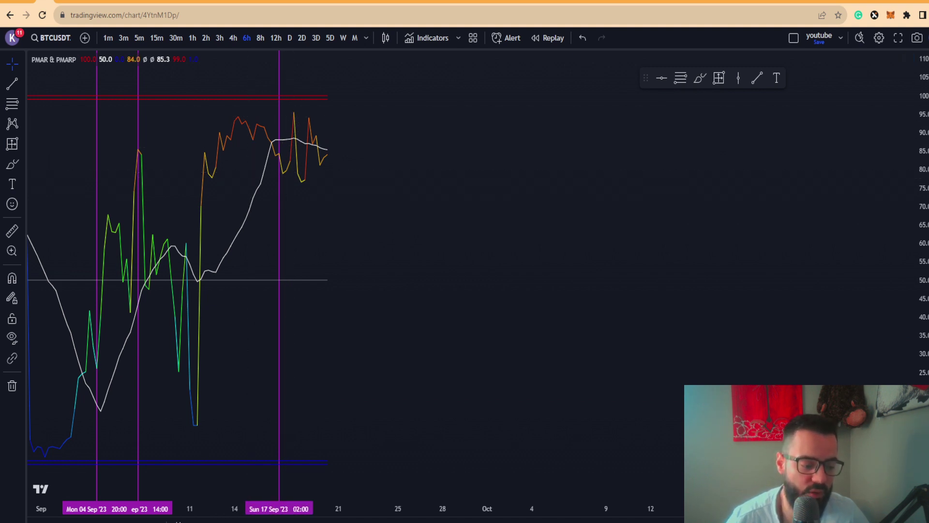
key(alt+Tab)
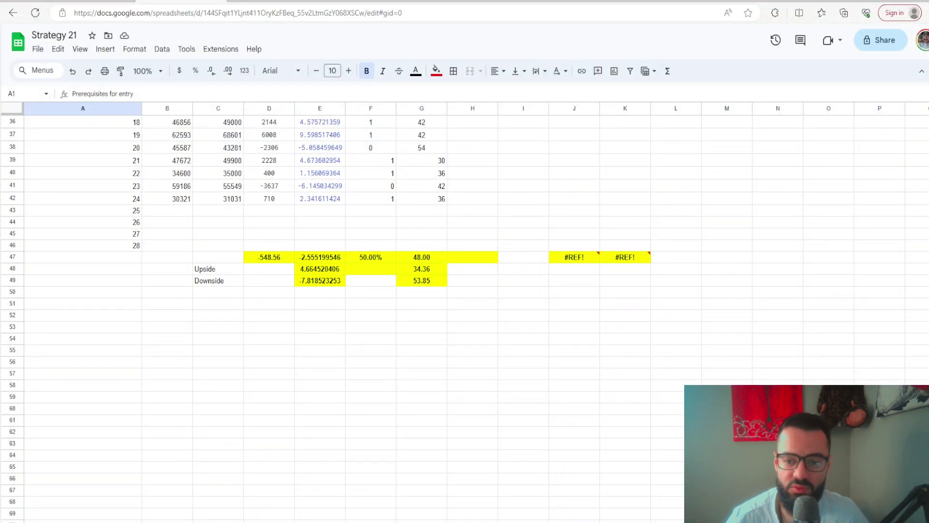
scroll(93, 346, up, 10)
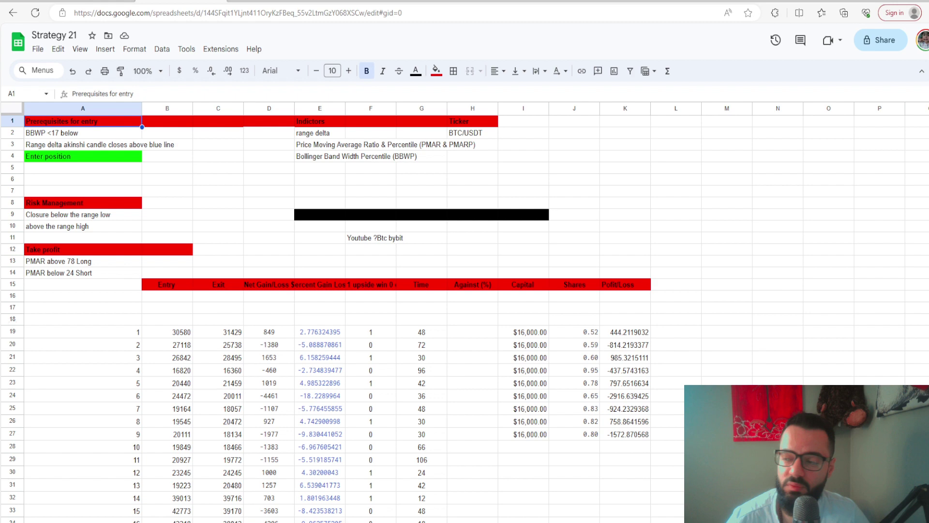
key(alt+Tab)
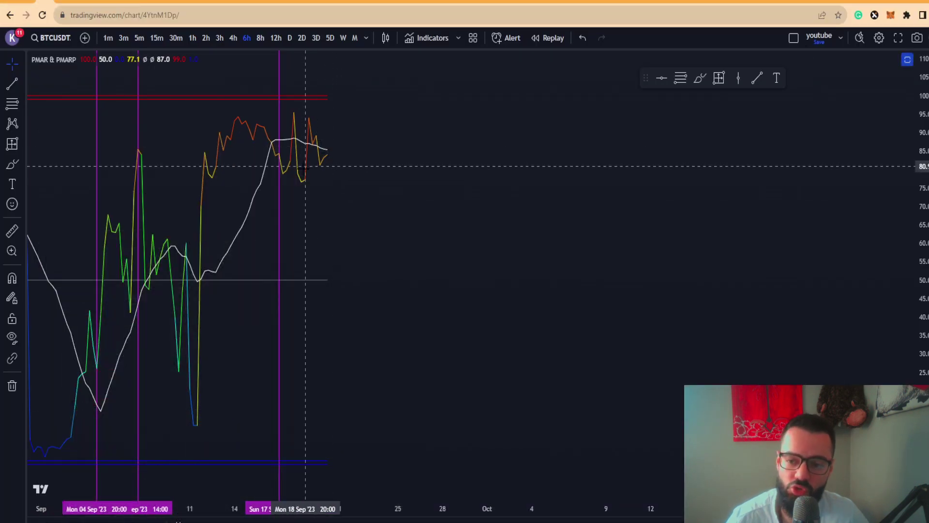
double_click(345, 237)
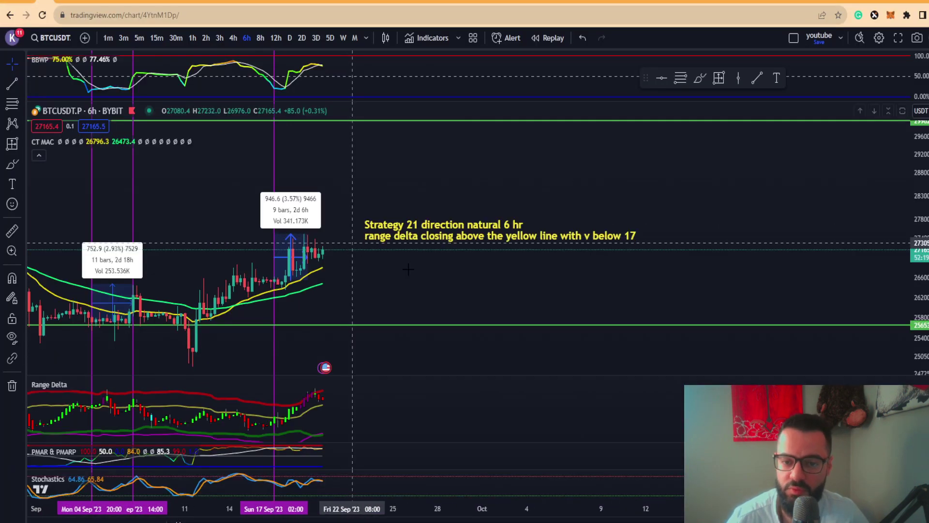
Bring up the BTCUSD 8h chart and shift the strategy 20 note slightly right
click(77, 4)
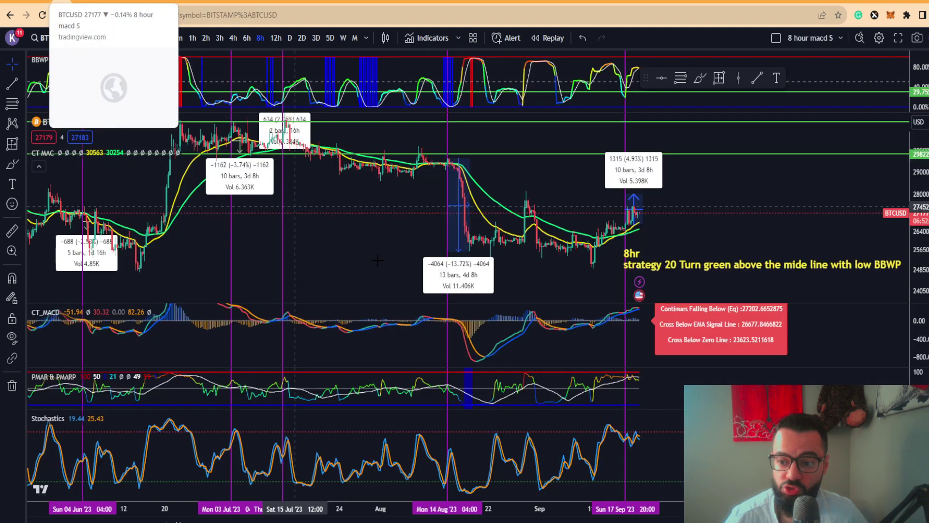
scroll(556, 233, up, 3)
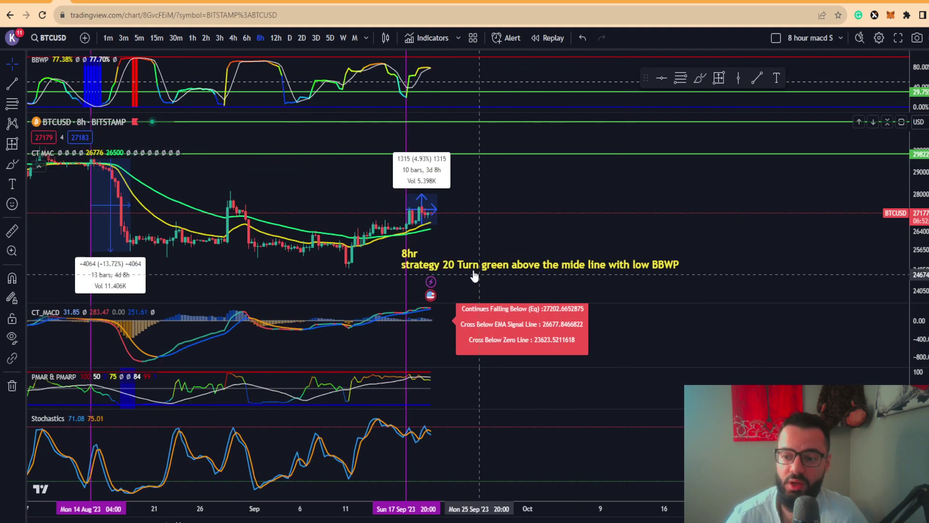
drag(501, 268, 514, 269)
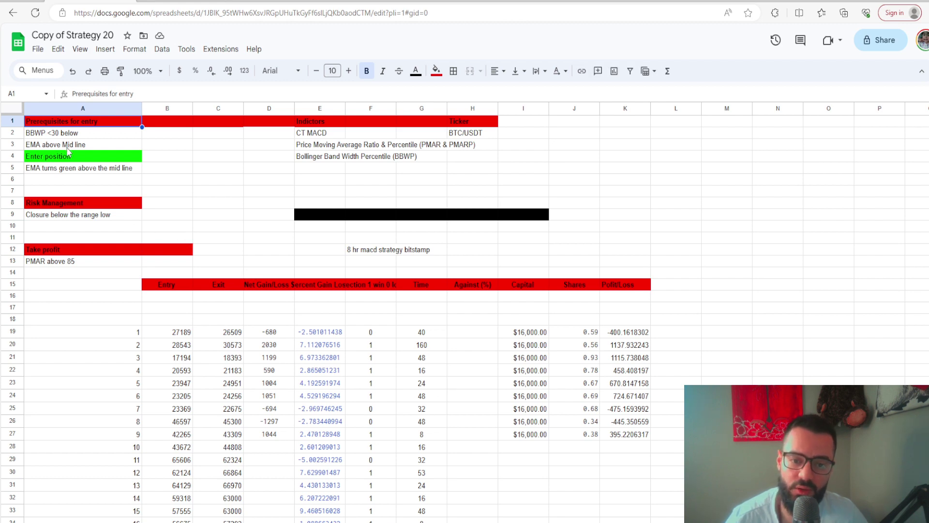
Review the Strategy 20 summary rows 47–49, then return to the BTCUSD 8-hour chart
scroll(306, 374, down, 7)
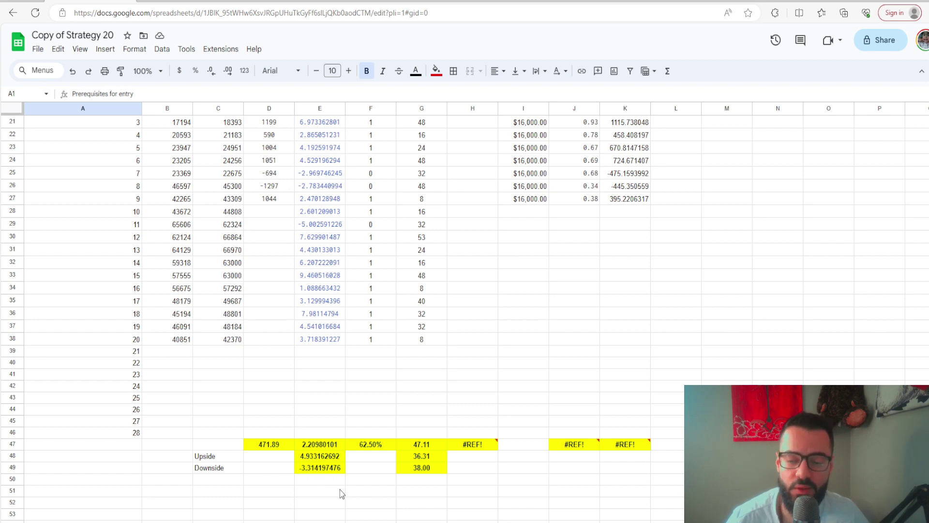
scroll(342, 494, up, 5)
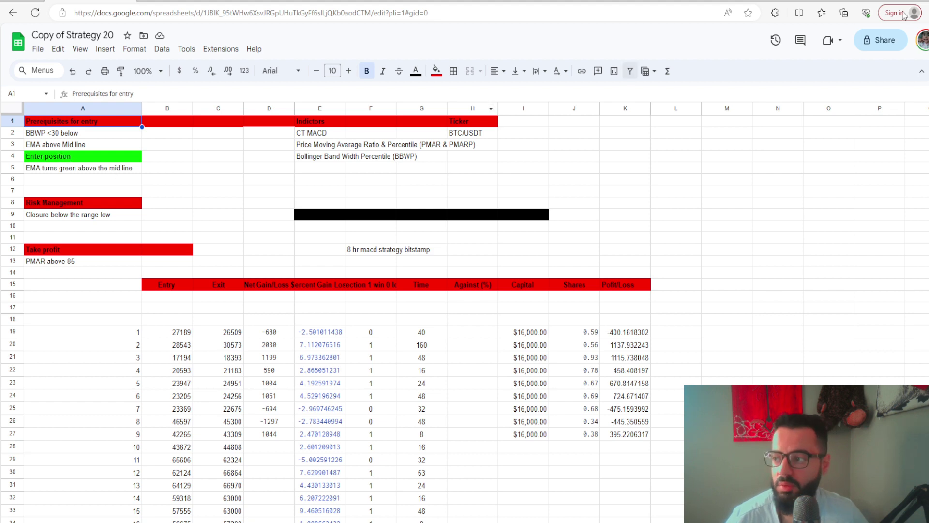
key(alt+Tab)
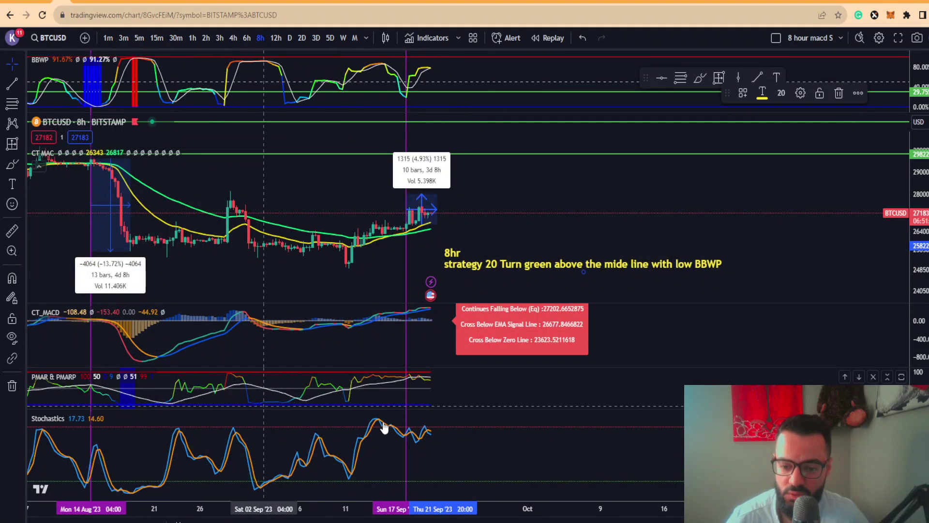
Inspect the enlarged BBWP and CT_MACD panes, and try a 7-bar measurement before restoring 10 bars
double_click(363, 104)
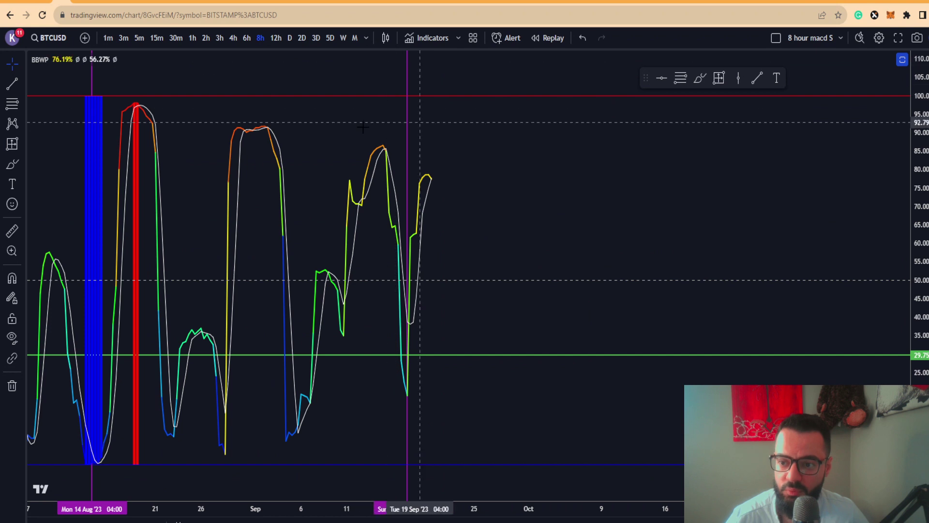
double_click(497, 228)
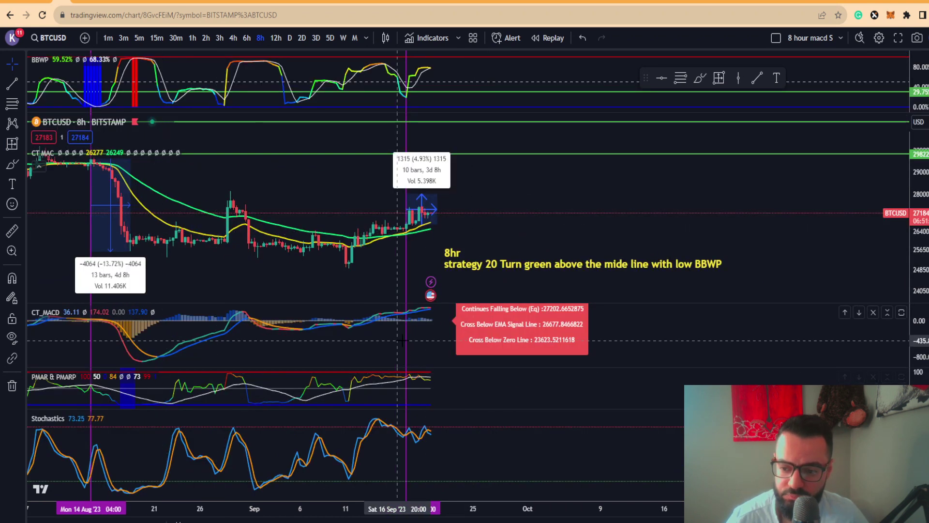
double_click(421, 334)
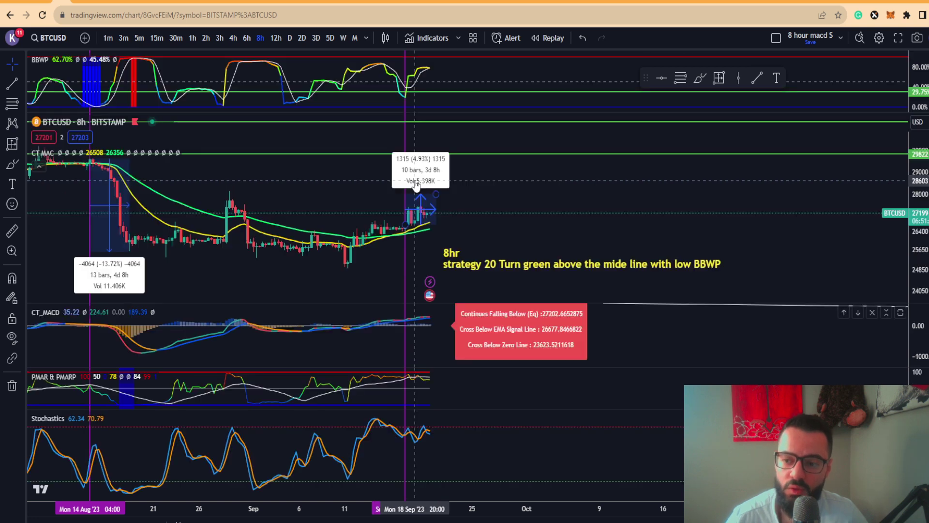
double_click(405, 181)
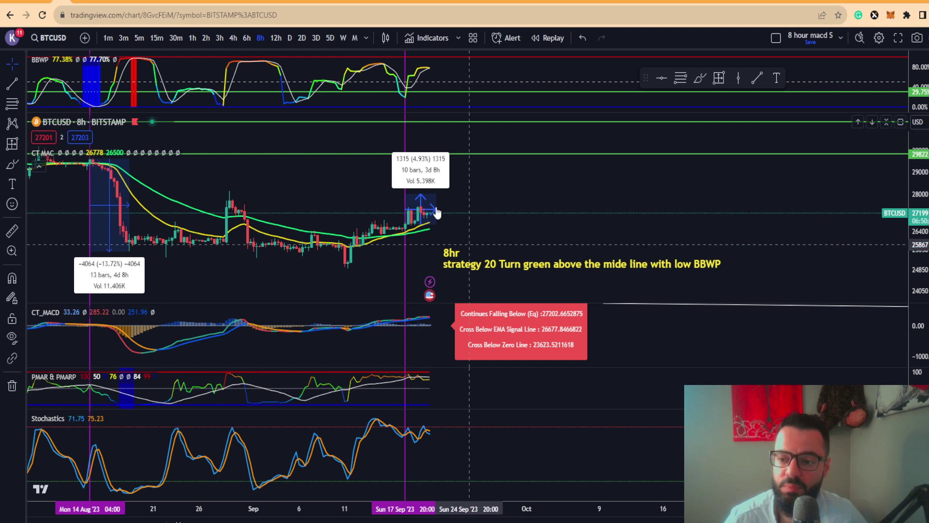
click(428, 211)
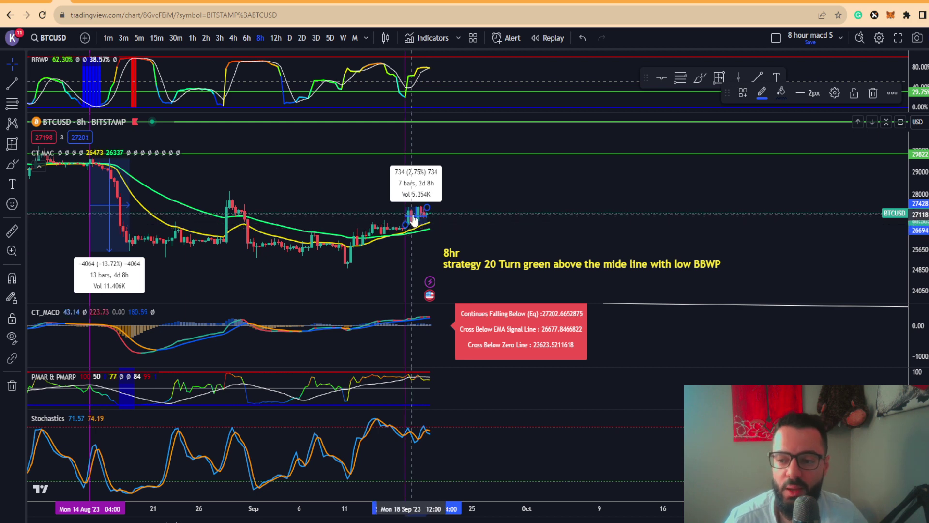
click(584, 39)
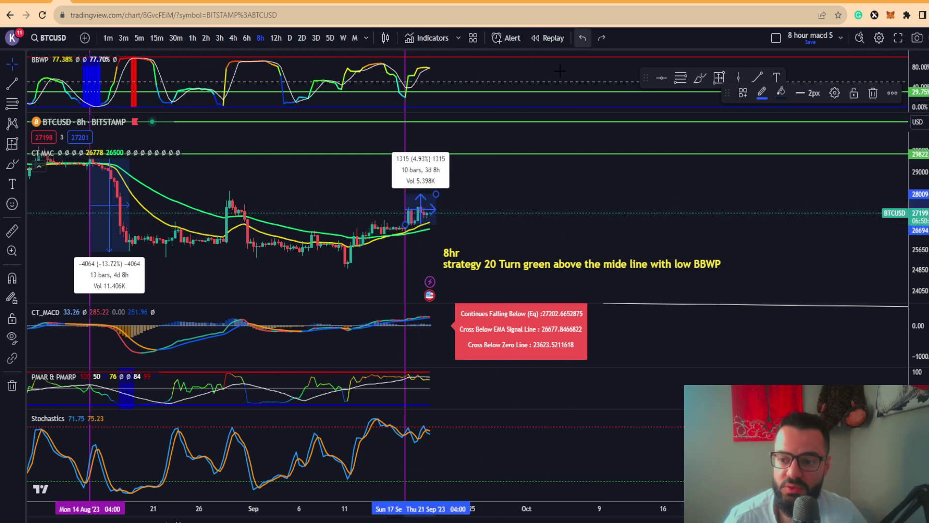
Compare the enlarged PMAR & PMARP pane with the Strategy 20 sheet, then nudge the note up
double_click(445, 386)
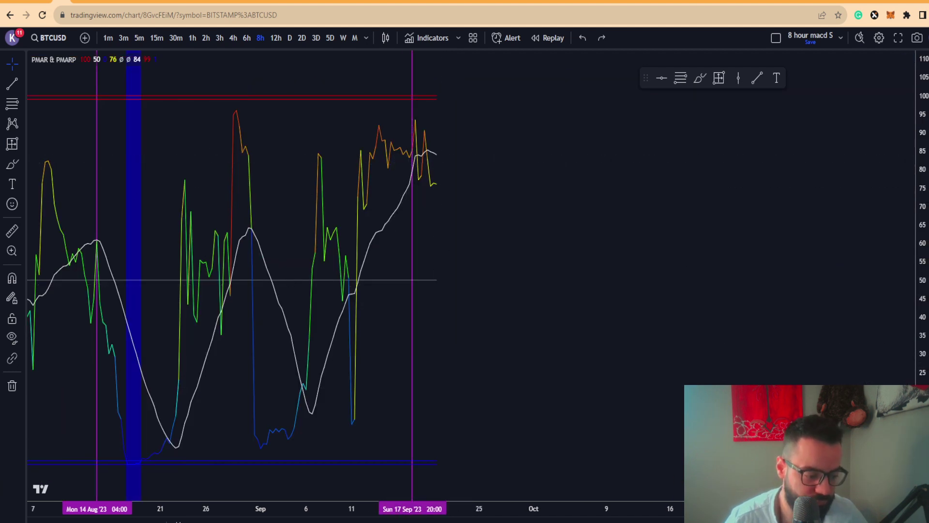
key(alt+Tab)
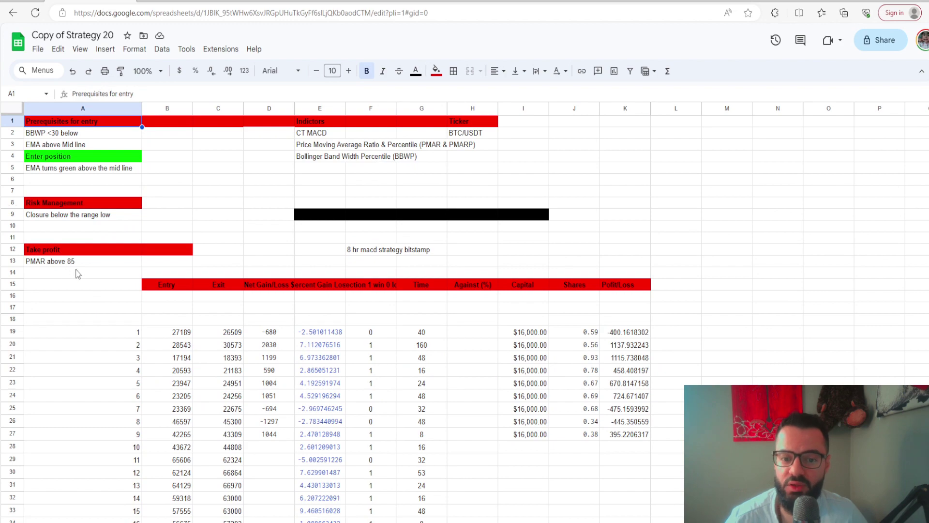
key(alt+Tab)
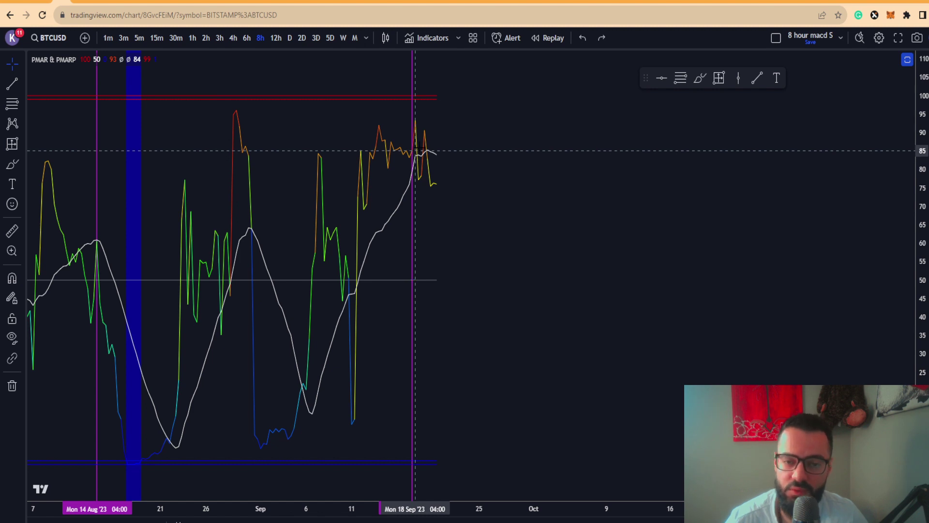
double_click(453, 204)
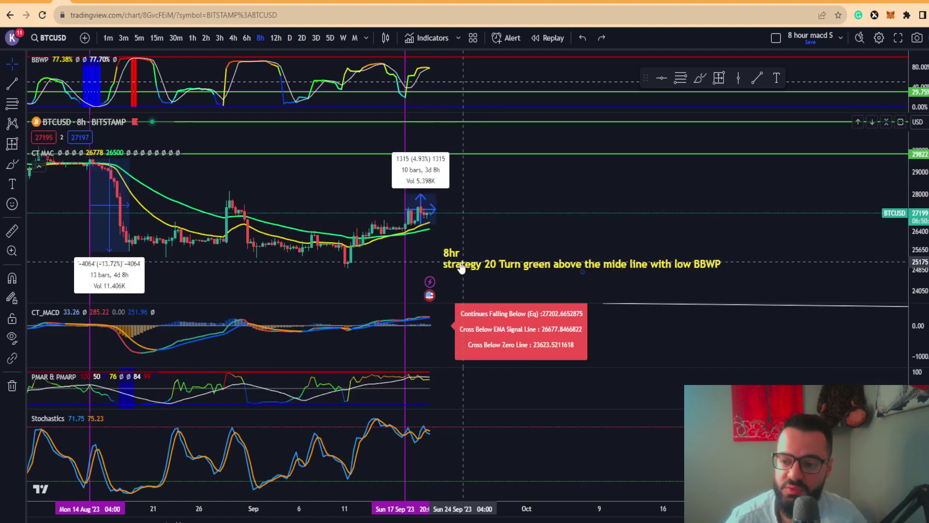
drag(461, 268, 462, 261)
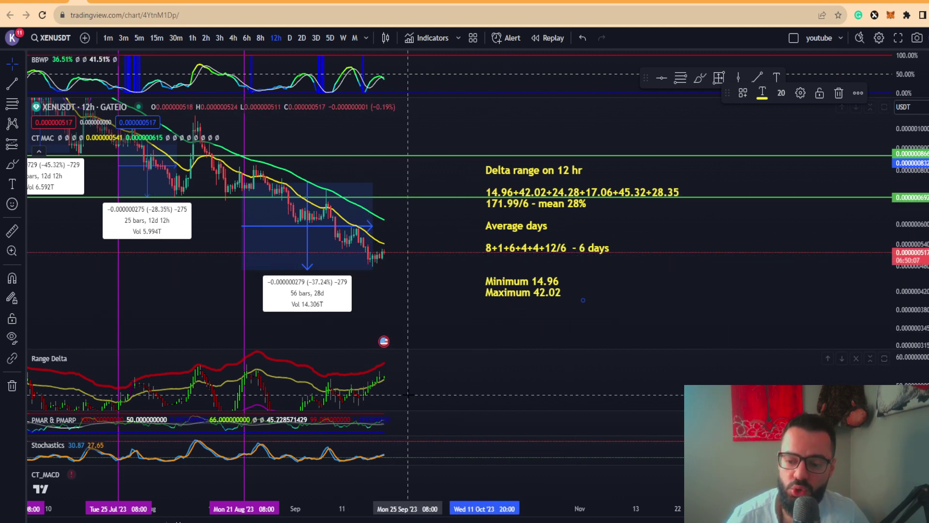
Circle a peak on the XENUSDT 12-hour chart with a small freehand brush loop, then load the daily layout
mouse_move(411, 392)
mouse_down()
mouse_move(417, 367)
mouse_move(421, 376)
mouse_up()
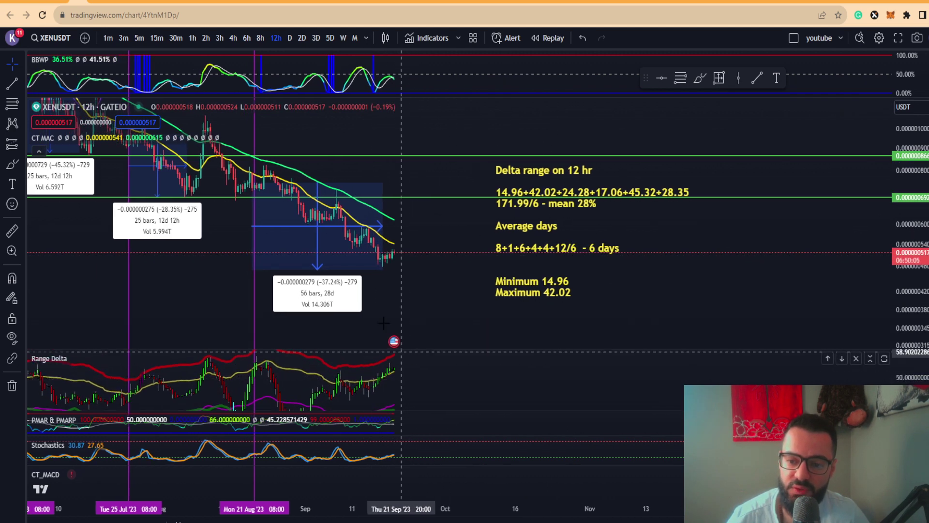
drag(255, 220, 318, 223)
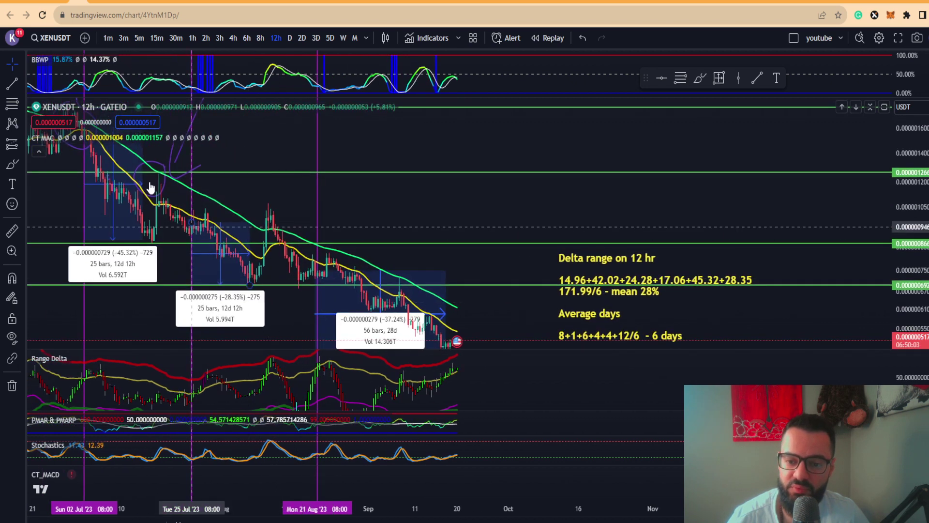
drag(208, 206, 190, 129)
drag(376, 228, 280, 232)
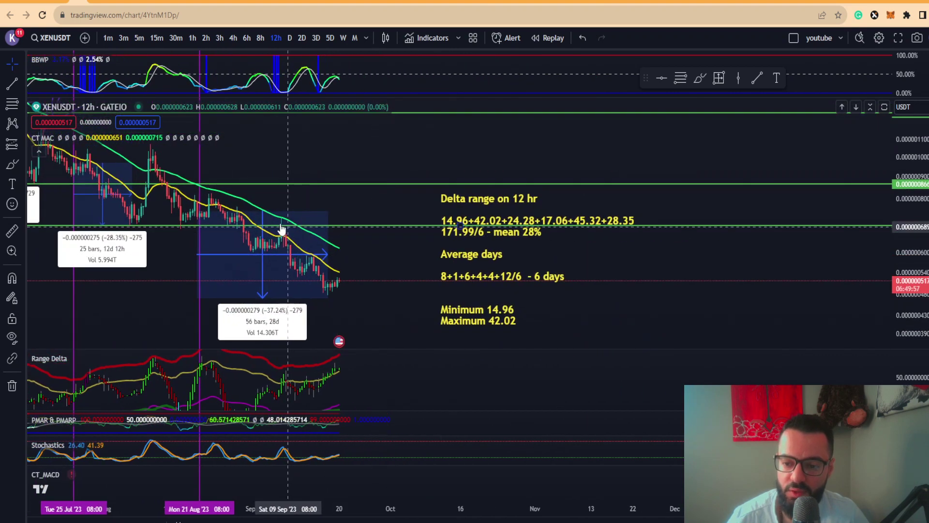
click(12, 163)
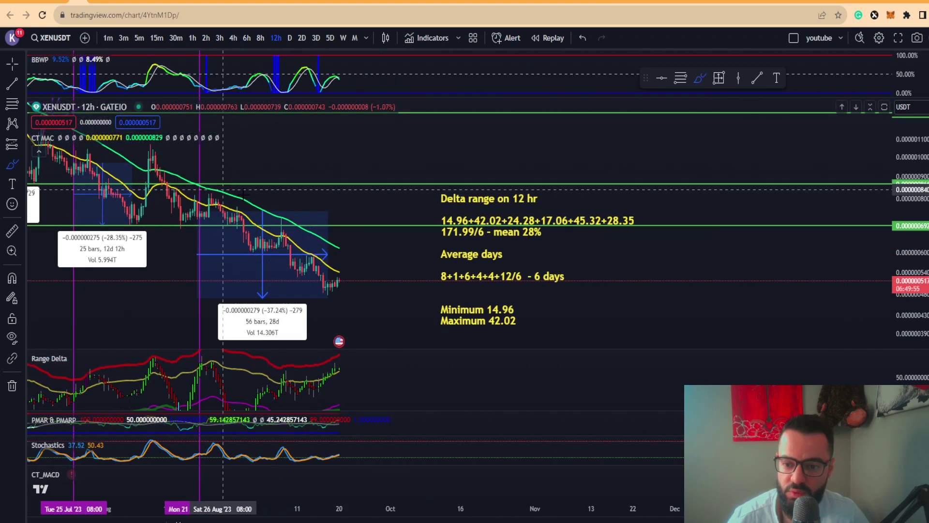
drag(274, 203, 282, 213)
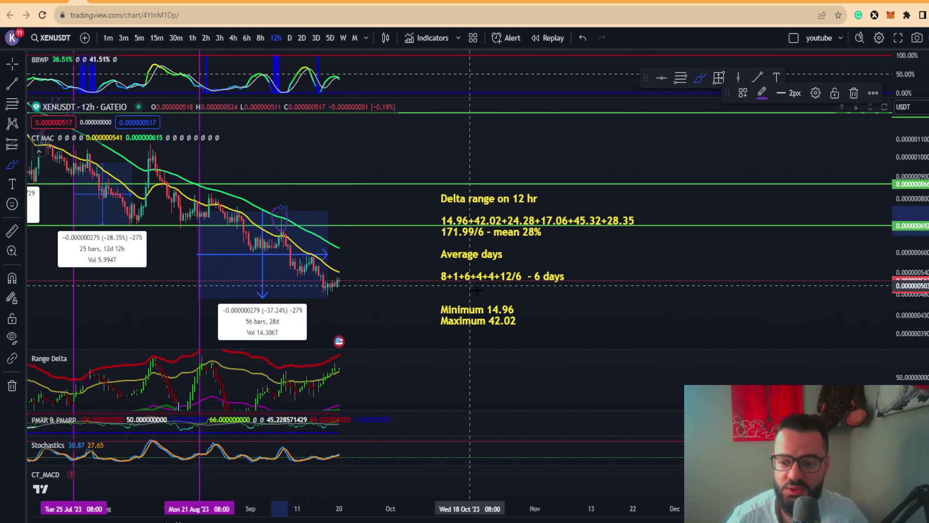
key(alt+Left)
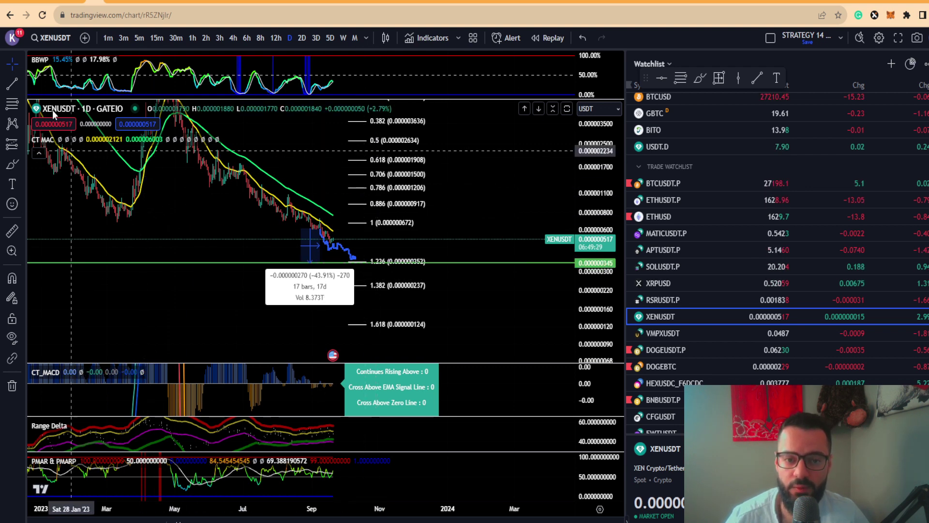
Draw a freehand brush loop around the early-2023 rally, from low to peak, on the XENUSDT daily chart
drag(212, 216, 209, 259)
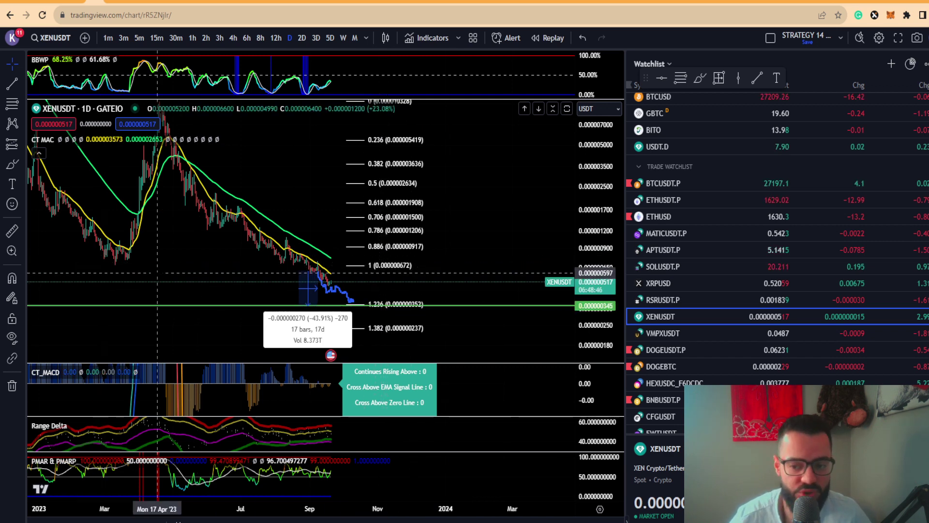
scroll(153, 273, down, 2)
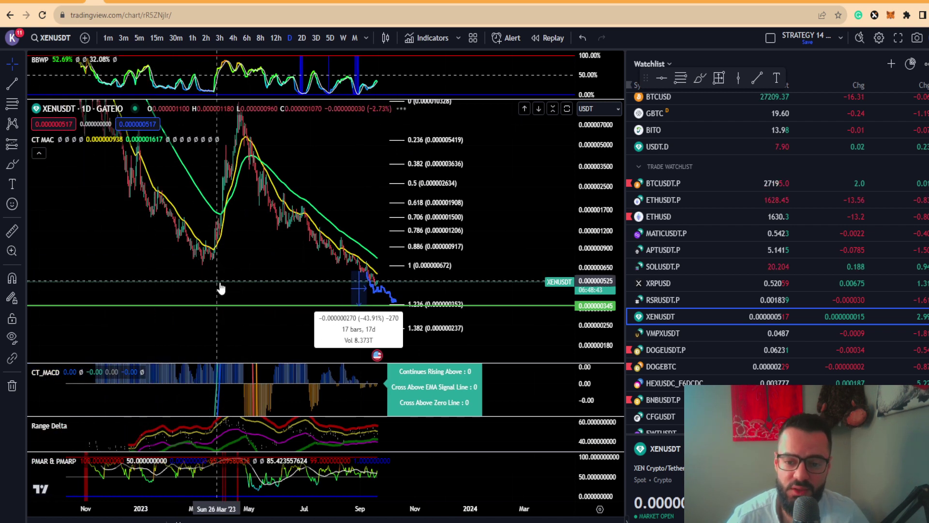
drag(218, 286, 258, 355)
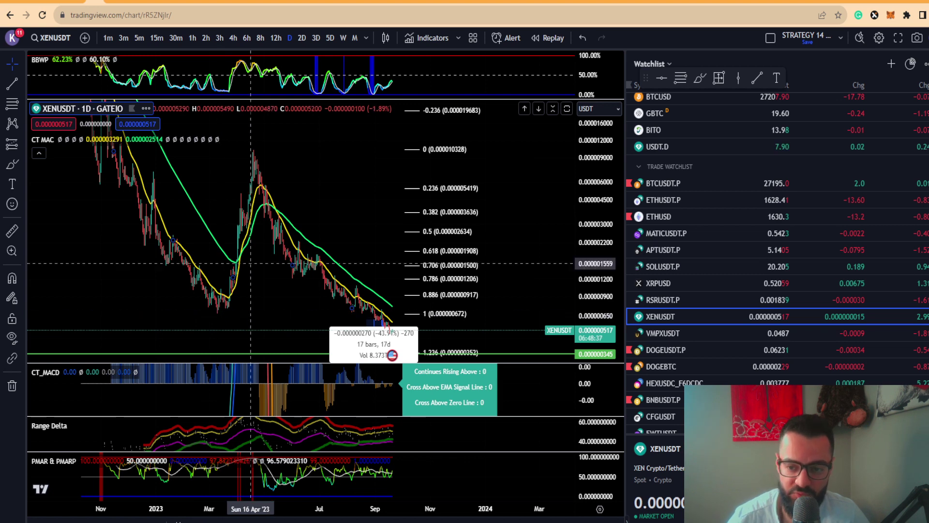
key(alt+b)
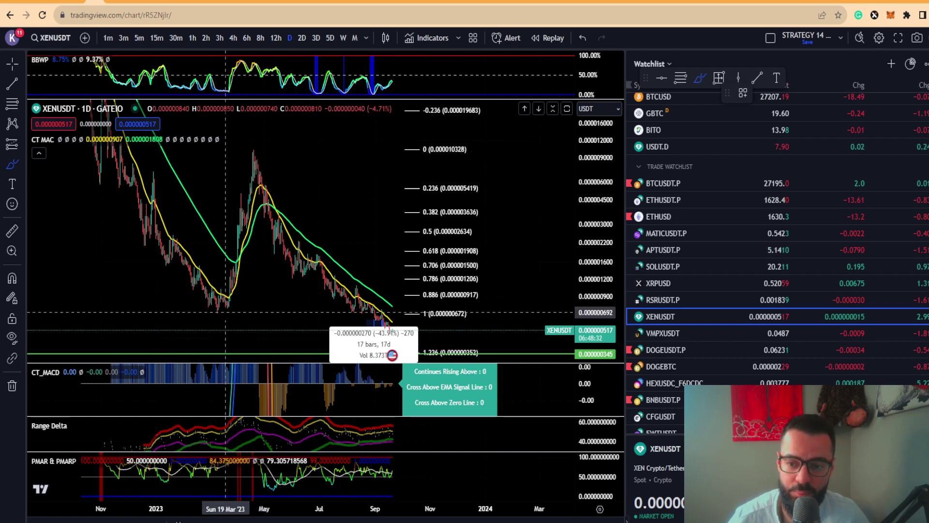
mouse_move(236, 319)
mouse_down()
mouse_move(260, 146)
mouse_move(225, 318)
mouse_up()
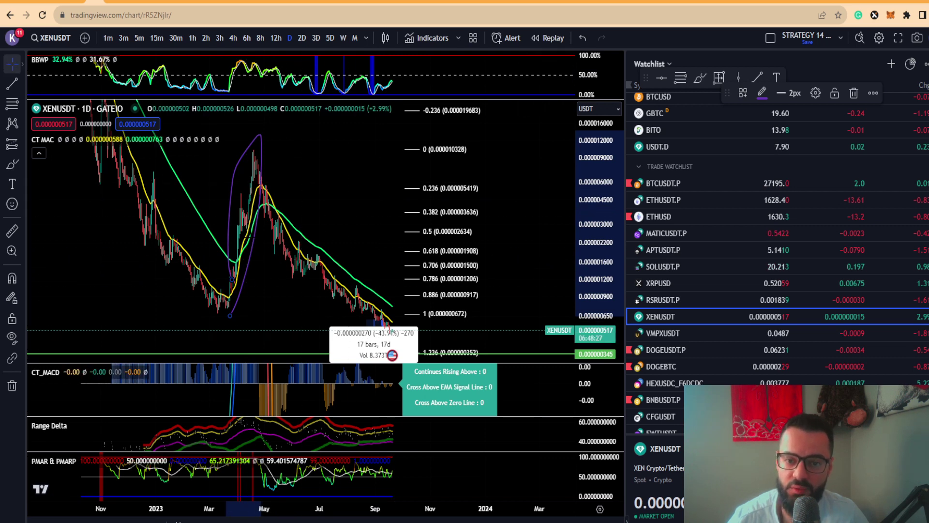
drag(288, 298, 189, 242)
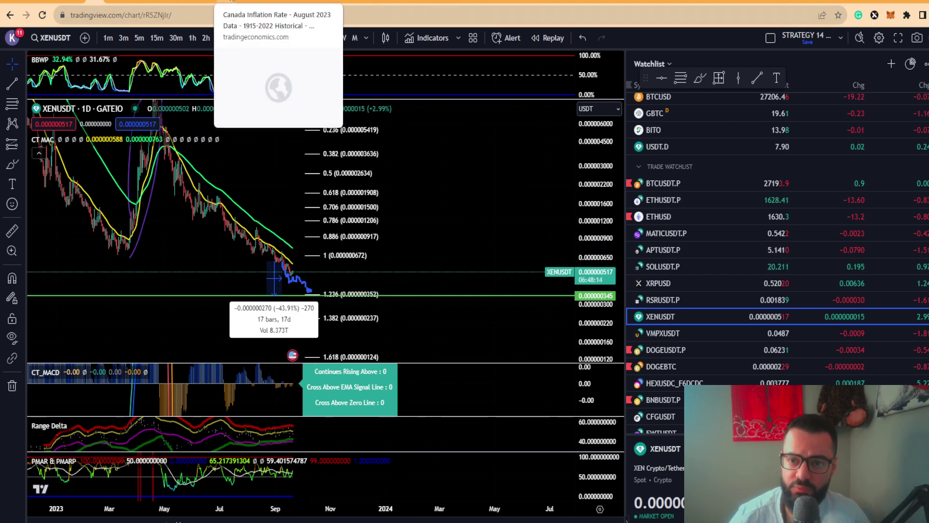
Check Canada's August 2023 inflation of 4% against the 3.8% consensus, then return to FedWatch
click(232, 1)
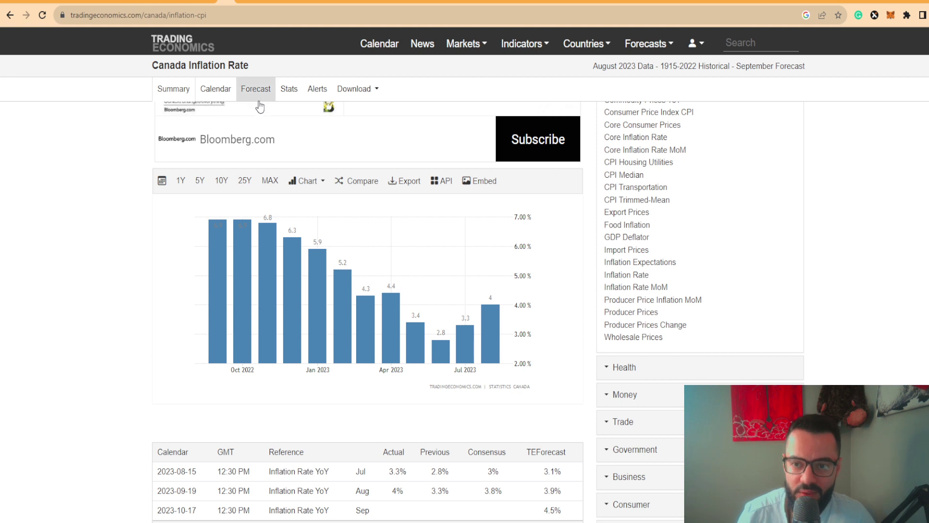
click(259, 1)
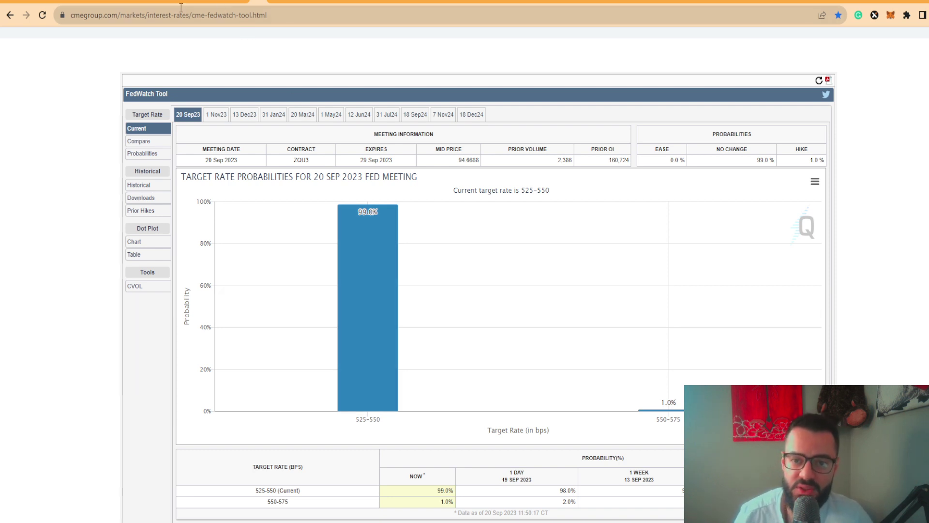
Return to the TradingView BTCUSDT.P 6-hour chart with the Strategy 21 note
click(38, 6)
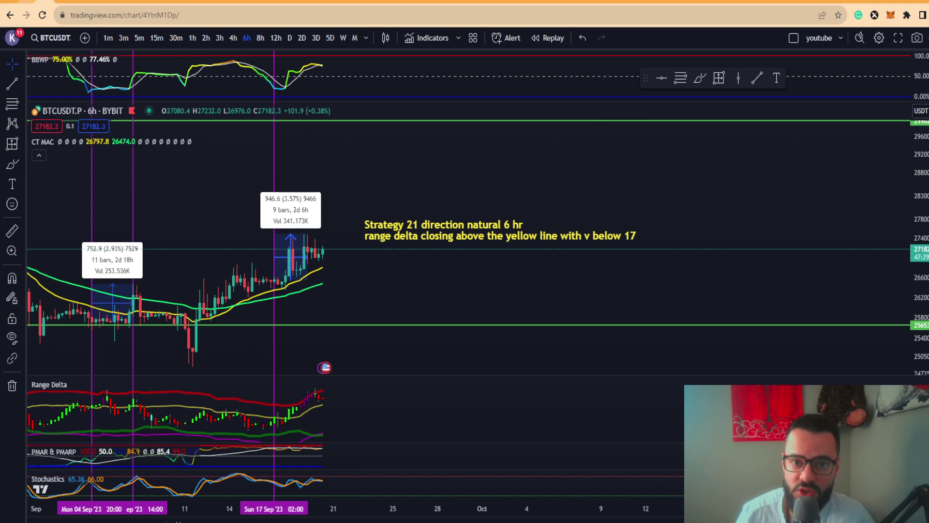